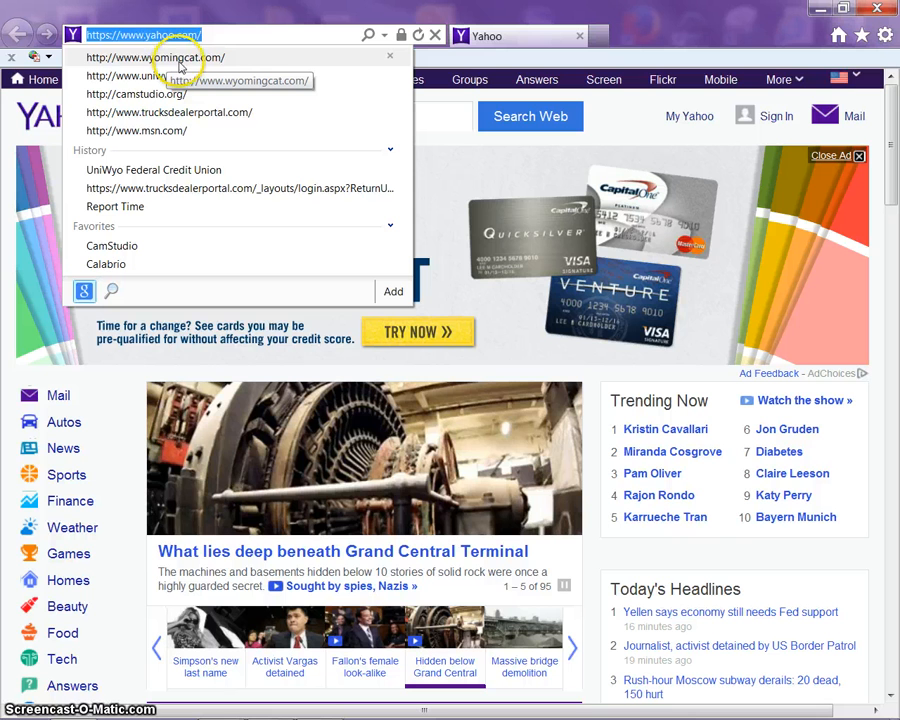
Go to the Wyoming Machinery Company site and pick PartStore from its Online Applications list
{"action": "left_click", "coordinate": [183, 60]}
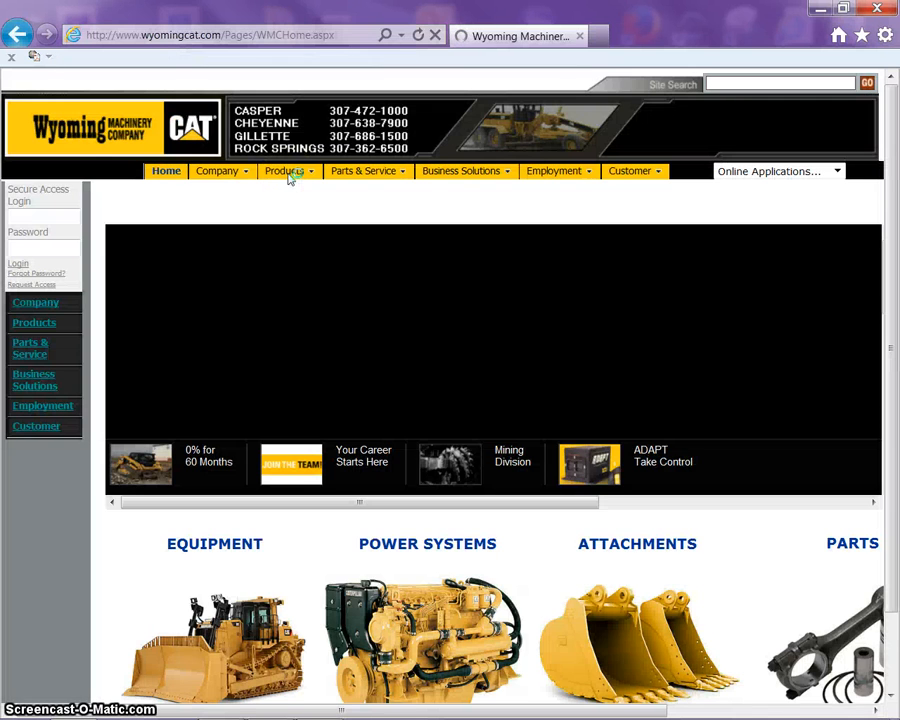
{"action": "mouse_move", "coordinate": [290, 178]}
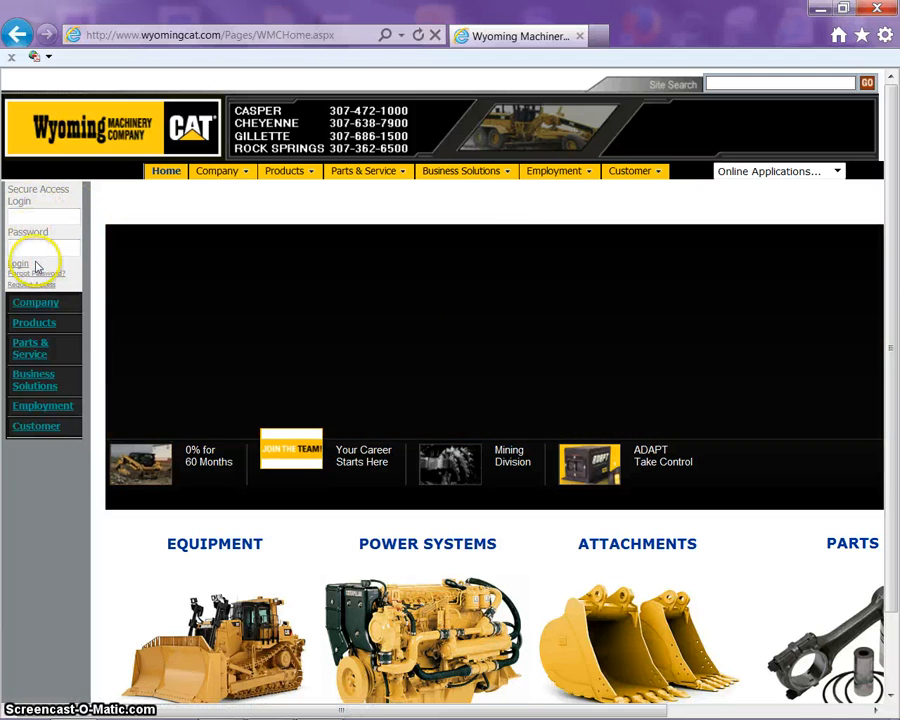
{"action": "left_click", "coordinate": [837, 172]}
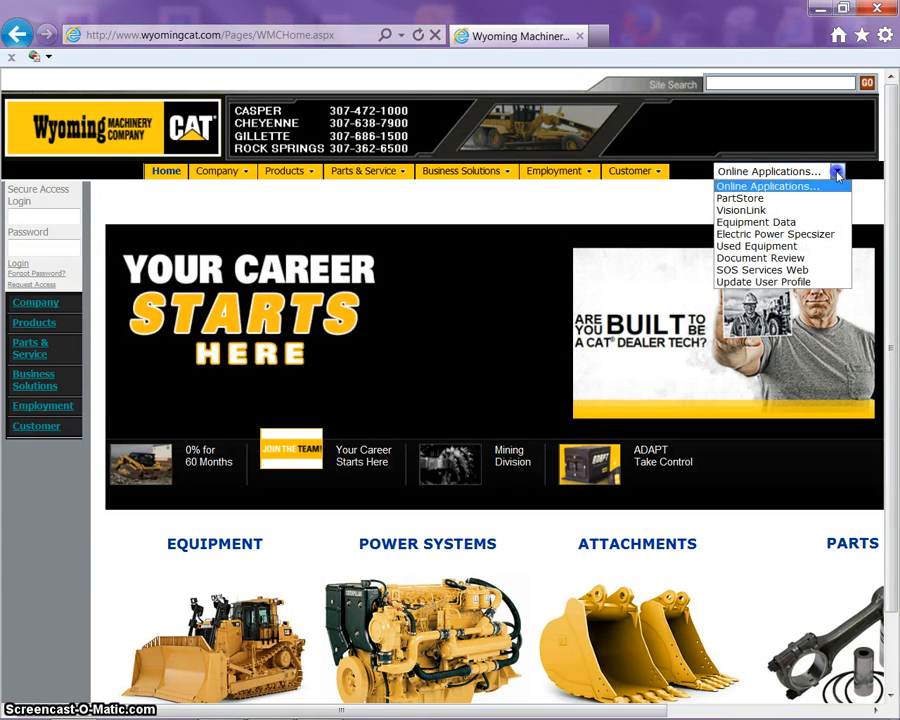
{"action": "left_click_drag", "start_coordinate": [773, 188], "coordinate": [747, 203]}
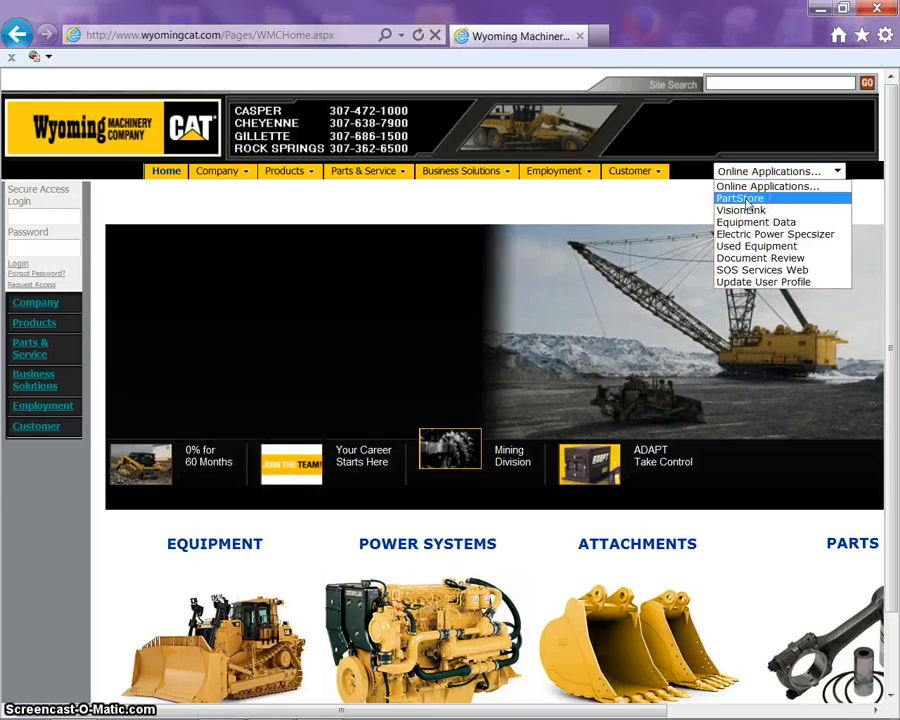
Open PartStore in its own window and maximize it to full screen
{"action": "left_click", "coordinate": [747, 199]}
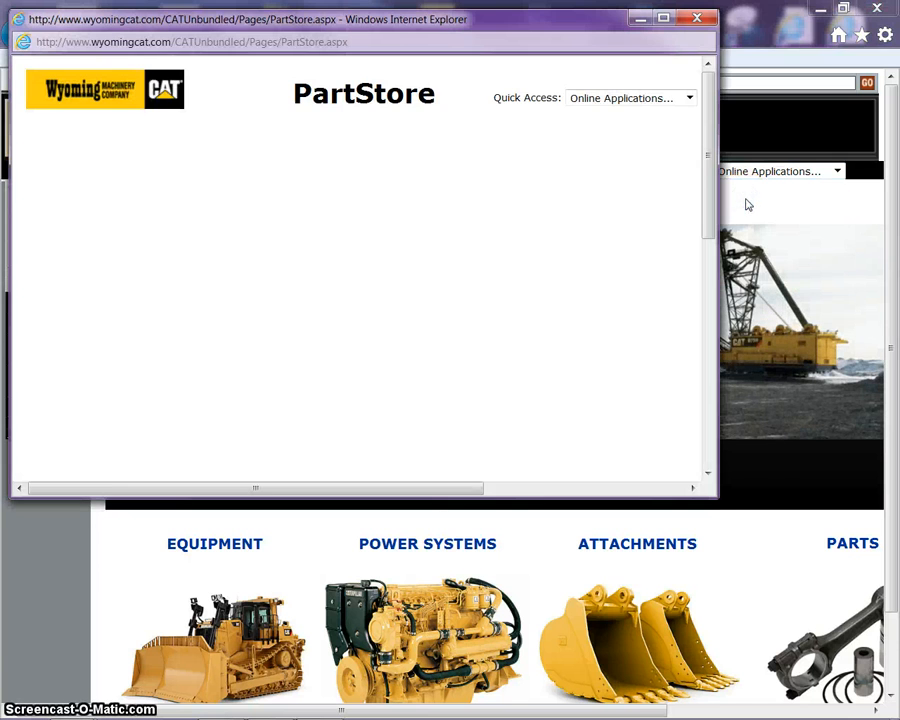
{"action": "left_click", "coordinate": [540, 202]}
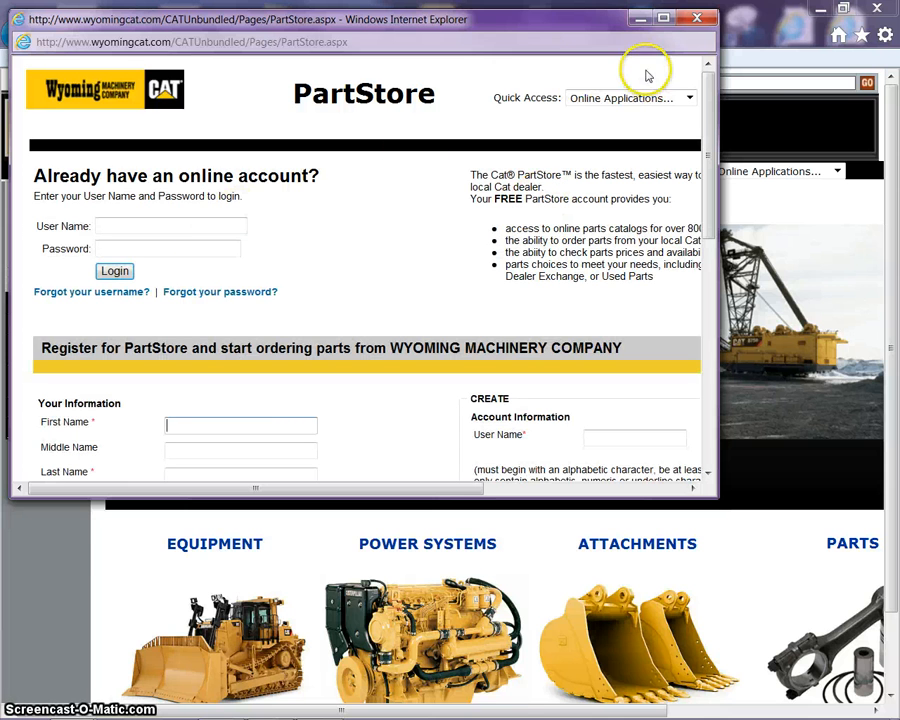
{"action": "left_click", "coordinate": [666, 19]}
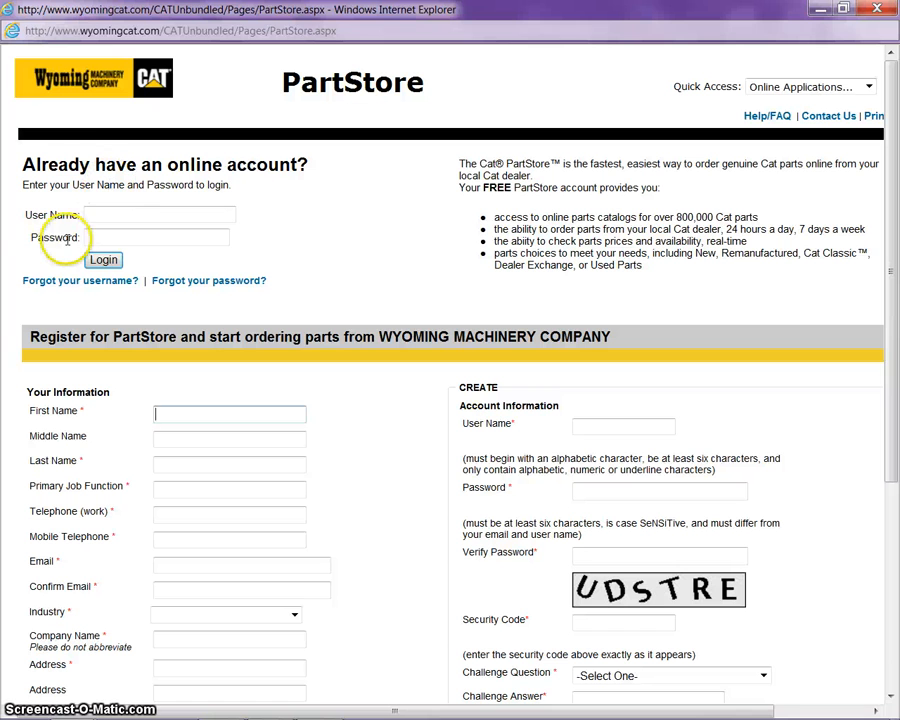
Enter the username and password and submit the login, which is rejected as invalid
{"action": "left_click", "coordinate": [107, 214]}
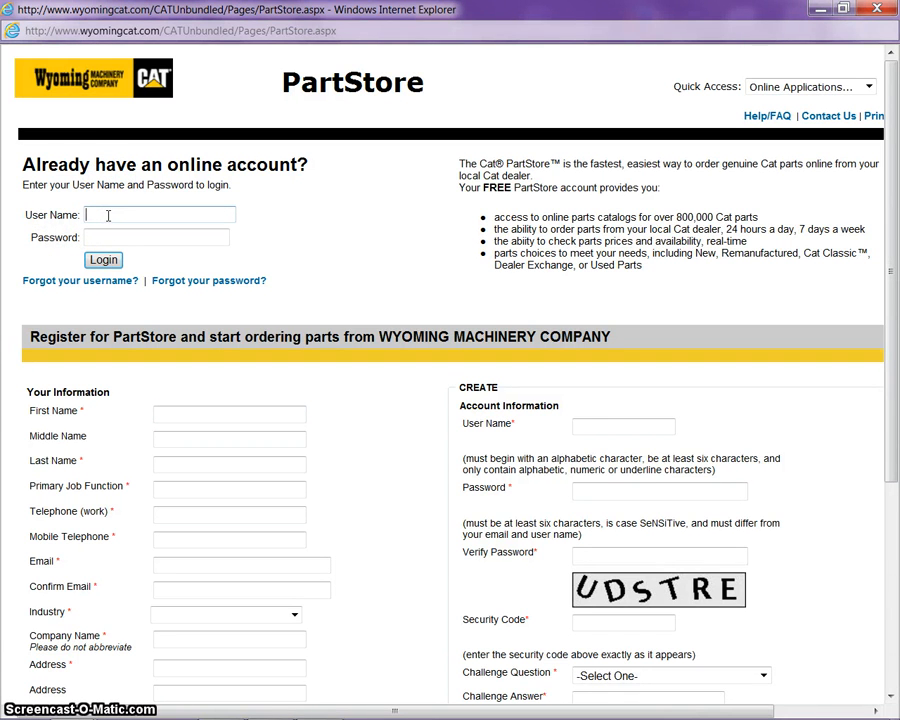
{"action": "type", "text": "ce4l0wti"}
{"action": "key", "text": "Tab"}
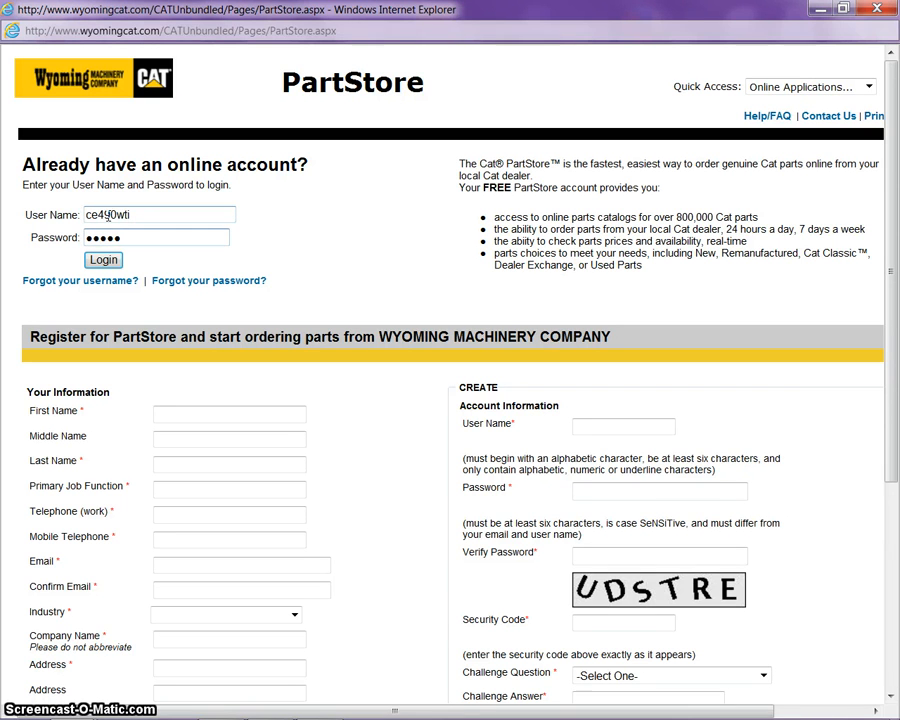
{"action": "type", "text": "••"}
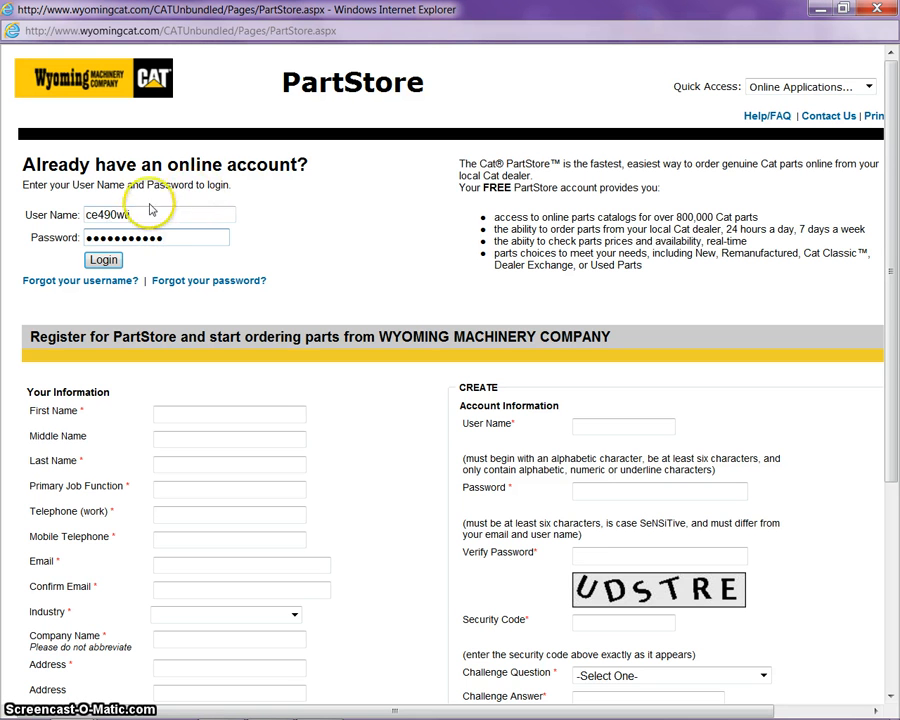
{"action": "left_click", "coordinate": [137, 213]}
{"action": "type", "text": "01"}
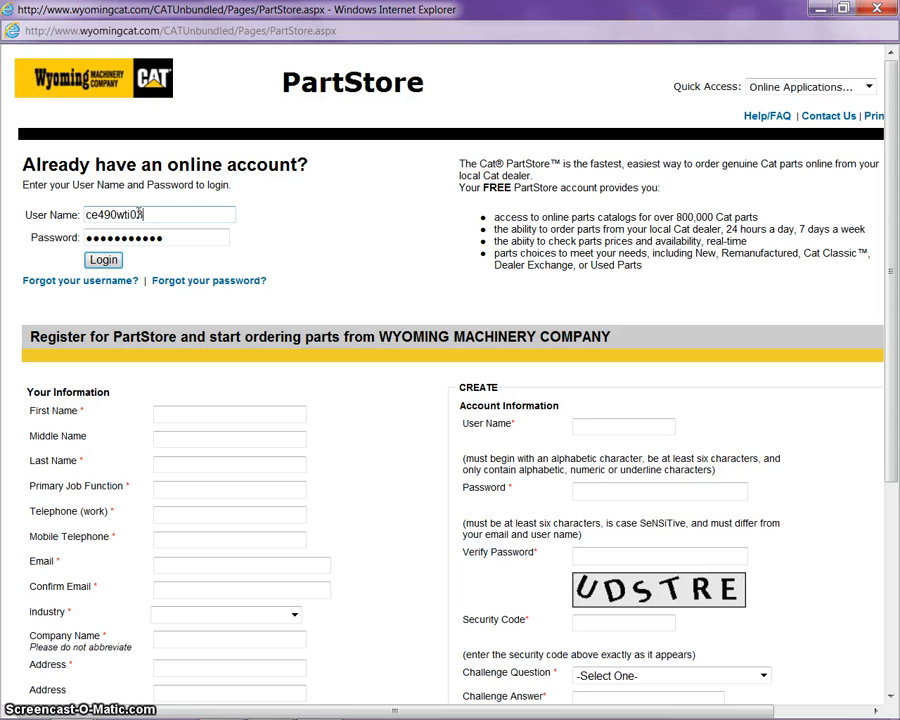
{"action": "left_click", "coordinate": [124, 259]}
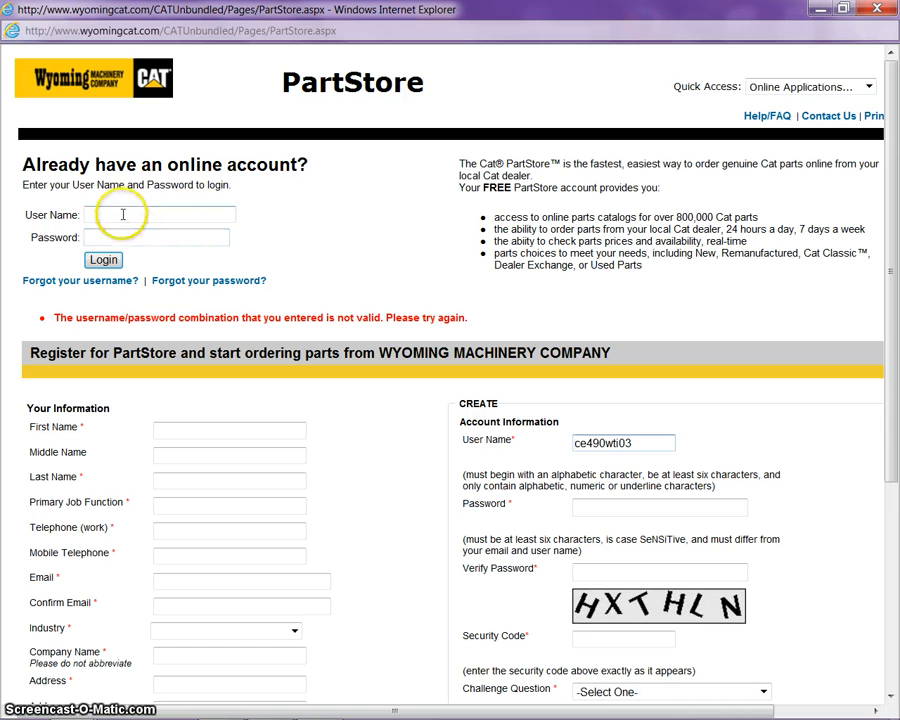
Re-enter the corrected username and the password to reach the PartStore home page
{"action": "left_click", "coordinate": [122, 213]}
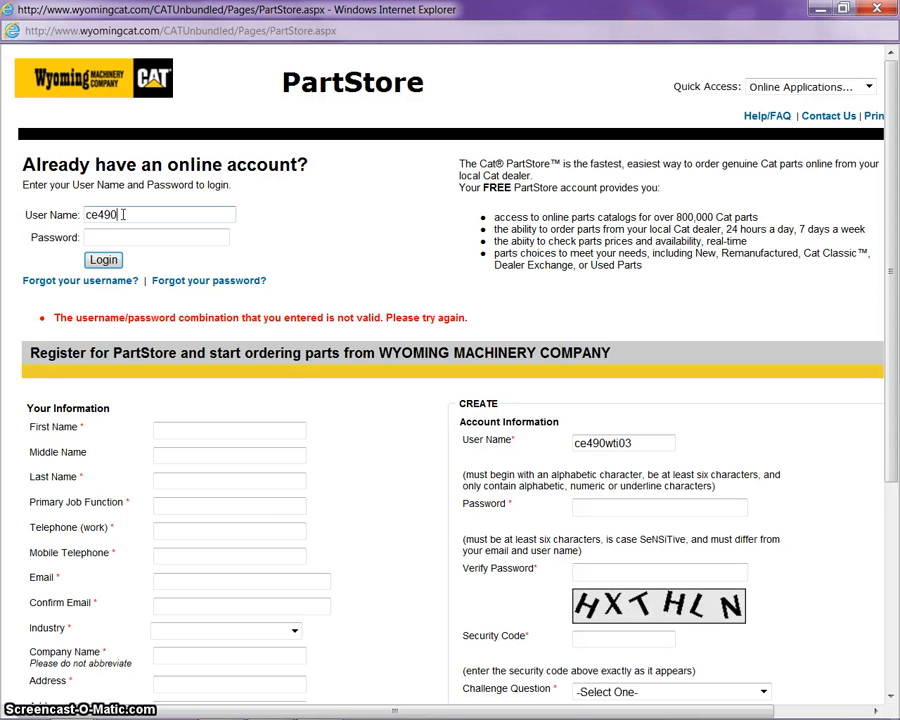
{"action": "type", "text": "ti03"}
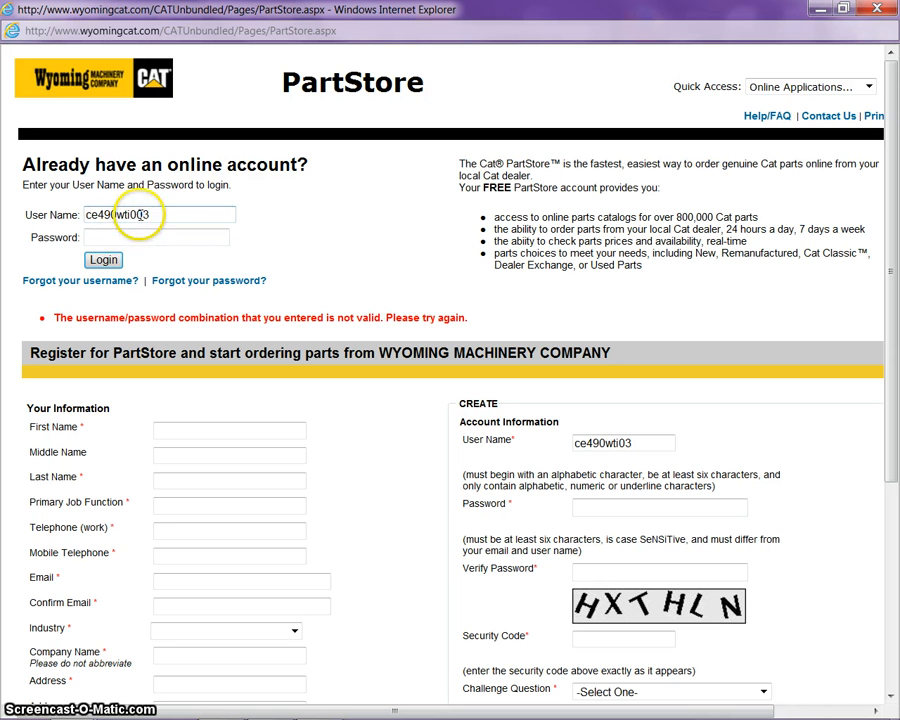
{"action": "left_click", "coordinate": [136, 215]}
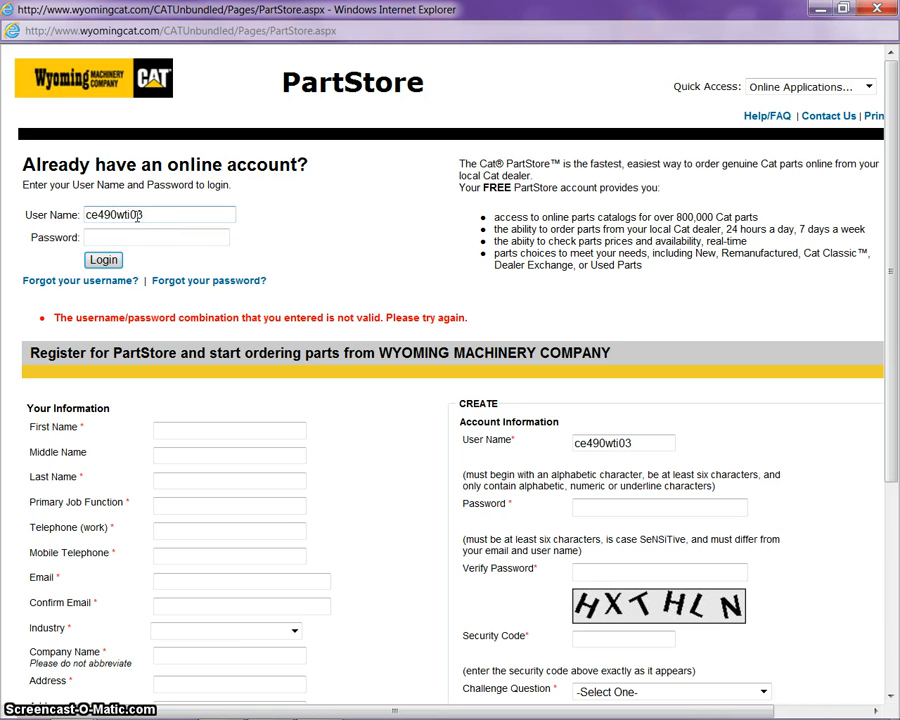
{"action": "left_click", "coordinate": [127, 231]}
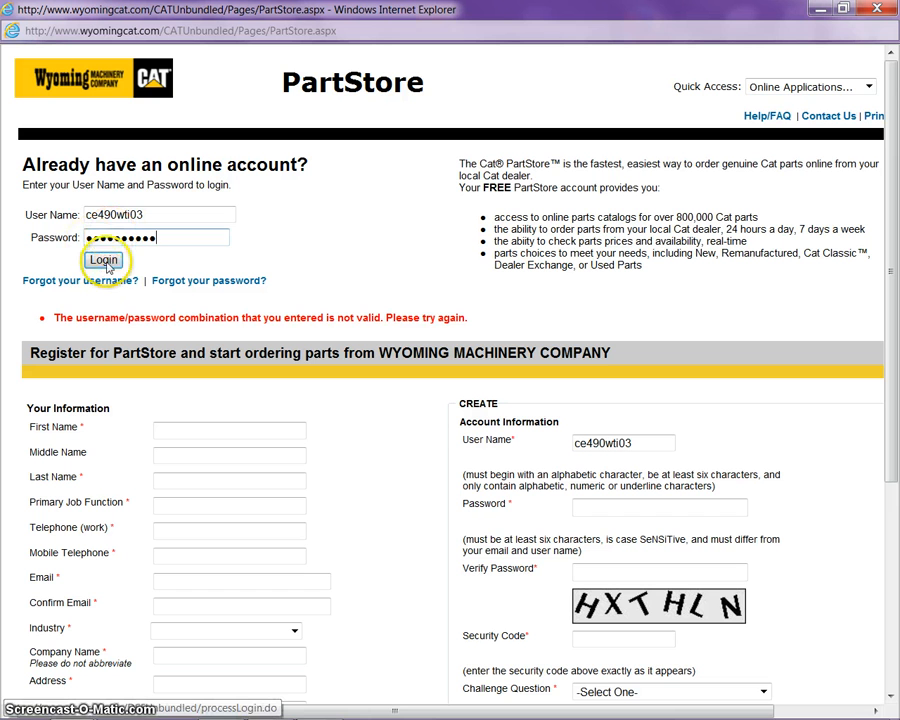
{"action": "left_click", "coordinate": [104, 261]}
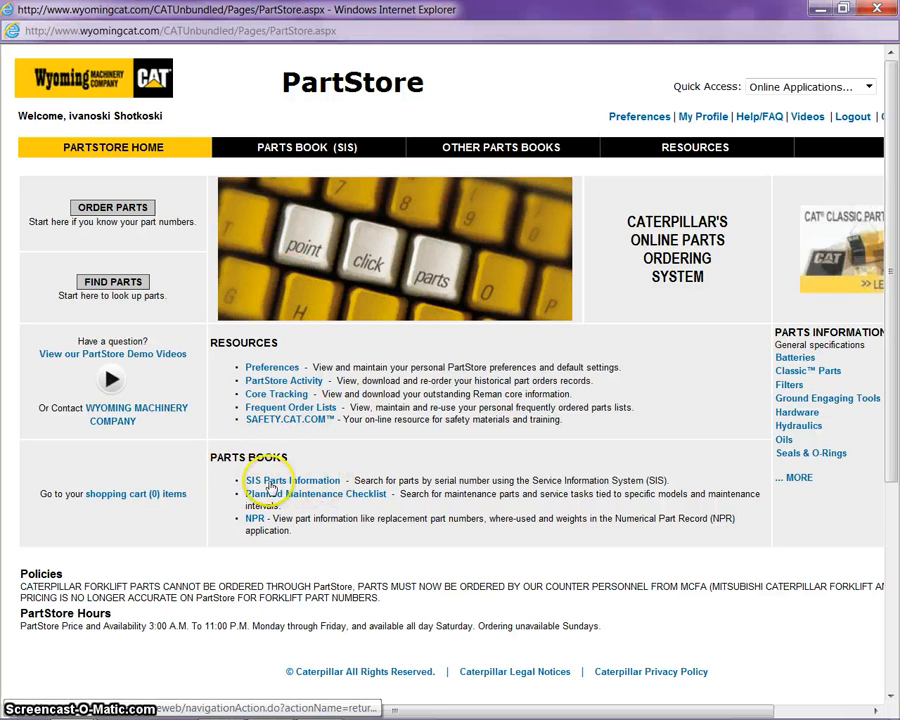
Open SIS Parts Information under Parts Books, then its Advanced Full Text Search form
{"action": "left_click", "coordinate": [288, 486]}
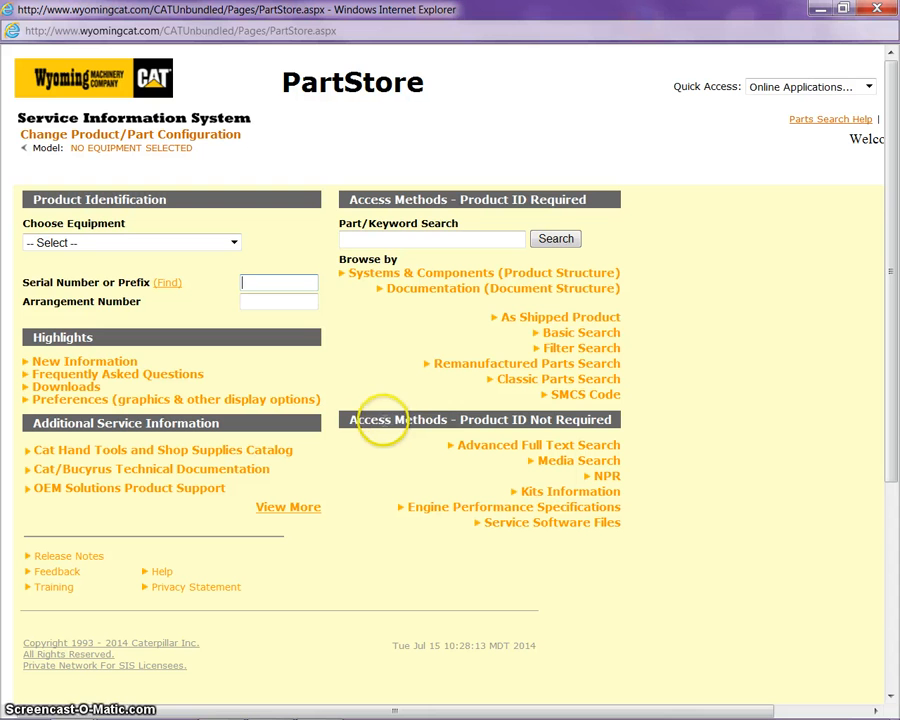
{"action": "left_click", "coordinate": [494, 451]}
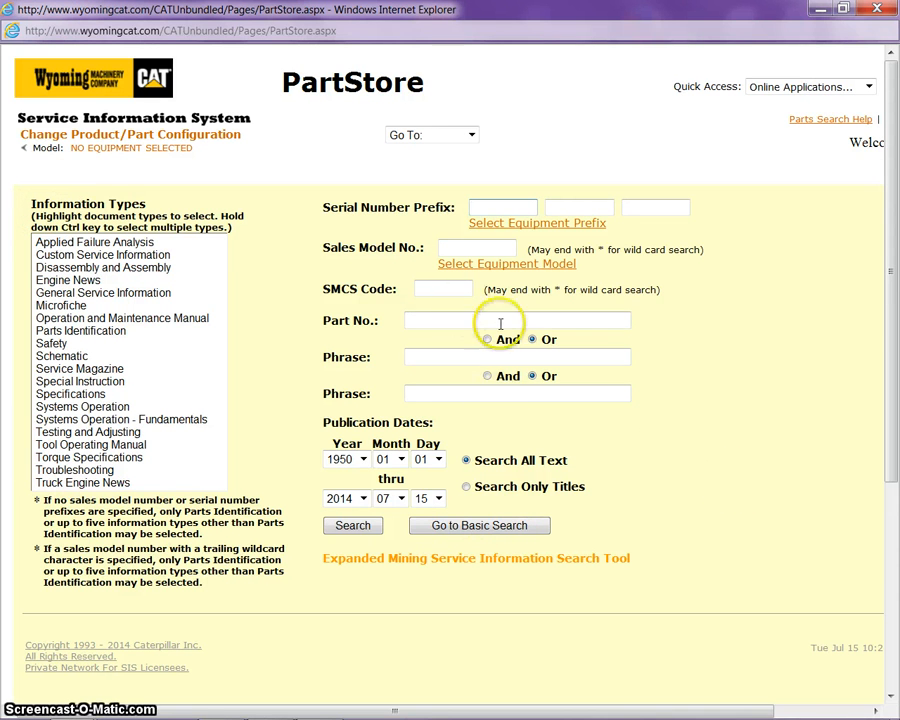
Search sales model c-15 limited to Testing and Adjusting documents, returning 220 results
{"action": "left_click", "coordinate": [472, 247]}
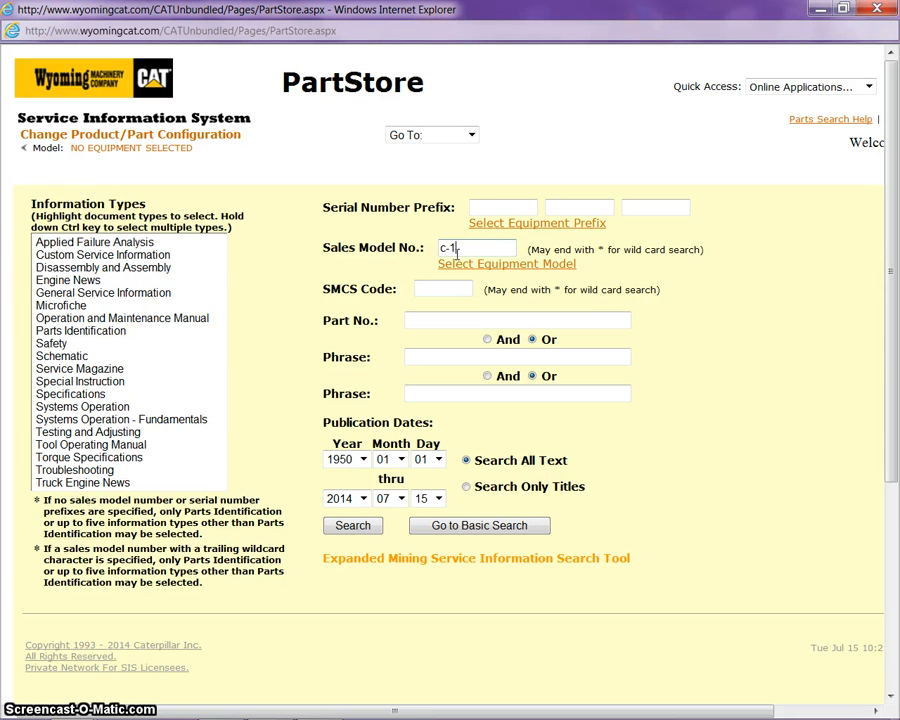
{"action": "type", "text": "5"}
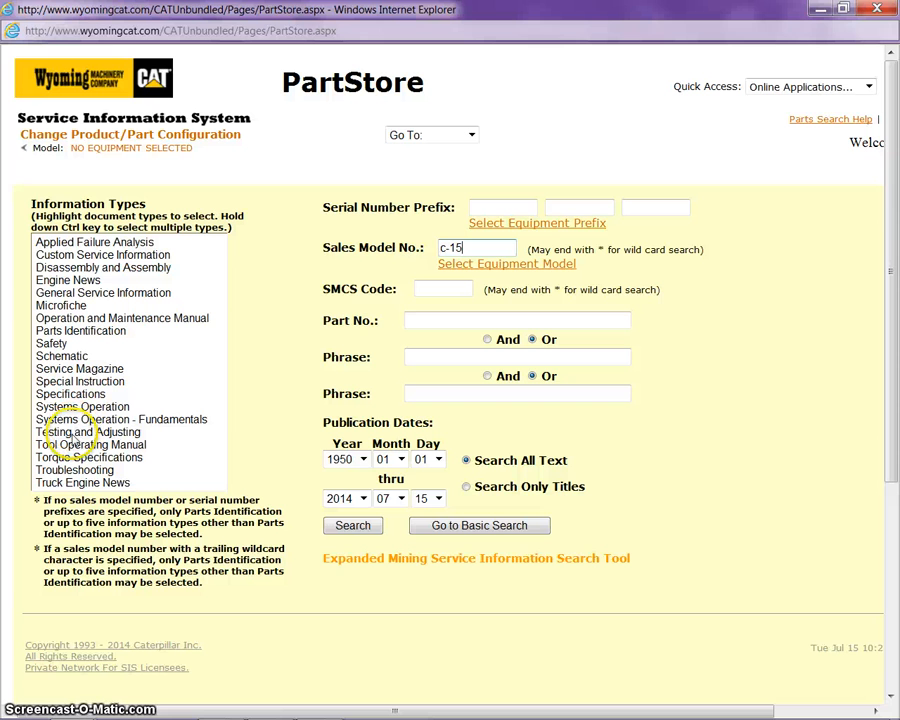
{"action": "left_click", "coordinate": [72, 434]}
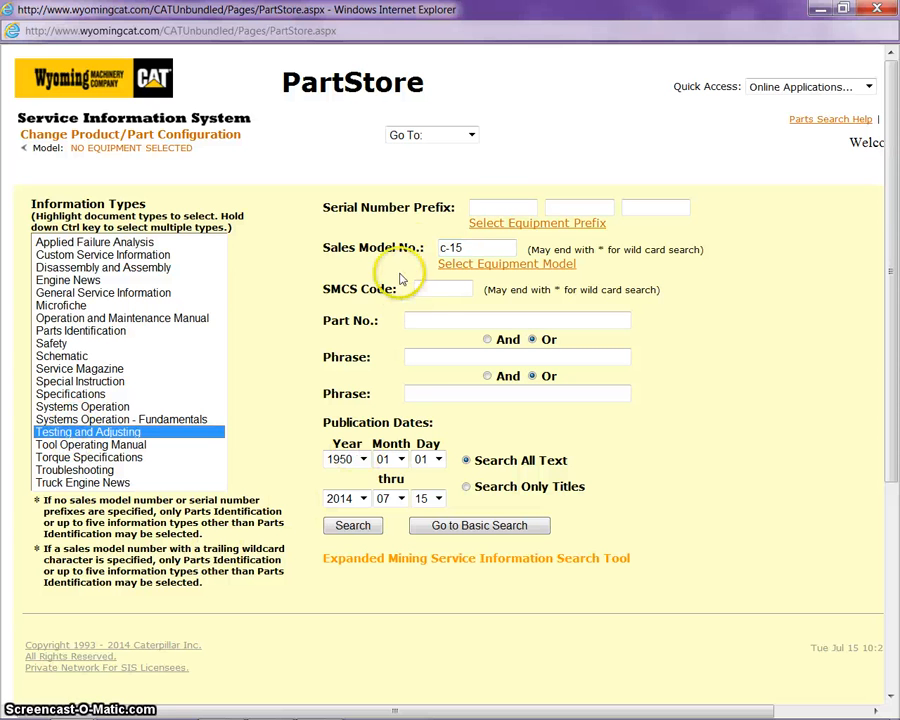
{"action": "left_click", "coordinate": [351, 529]}
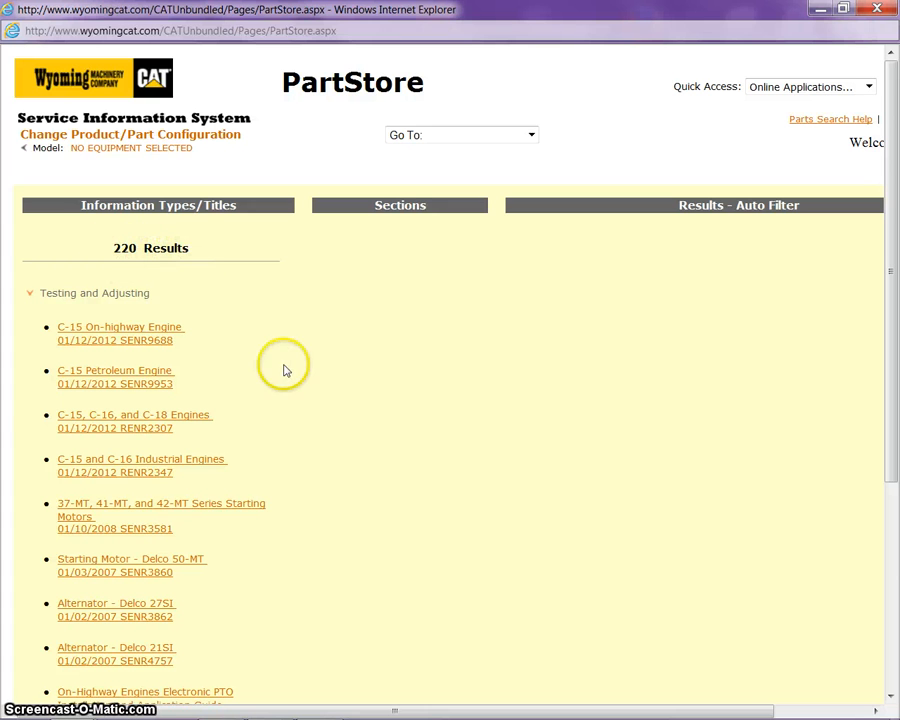
Open the C-15 On-highway Engine SENR9688 result and select its Electronic Unit Injector - Adjust topic
{"action": "left_click", "coordinate": [108, 340]}
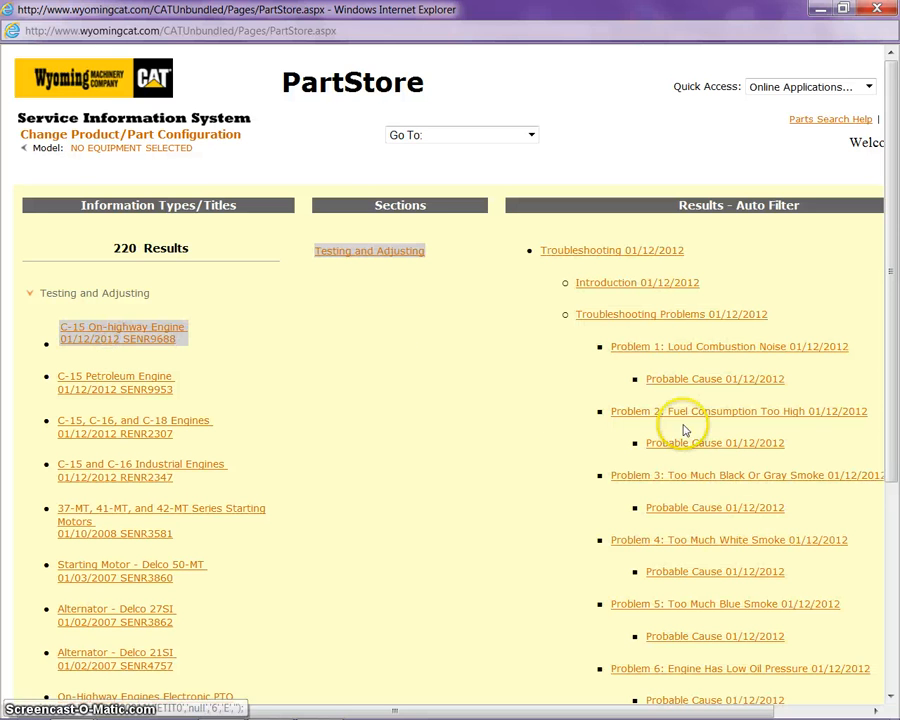
{"action": "left_click_drag", "start_coordinate": [492, 708], "coordinate": [713, 716]}
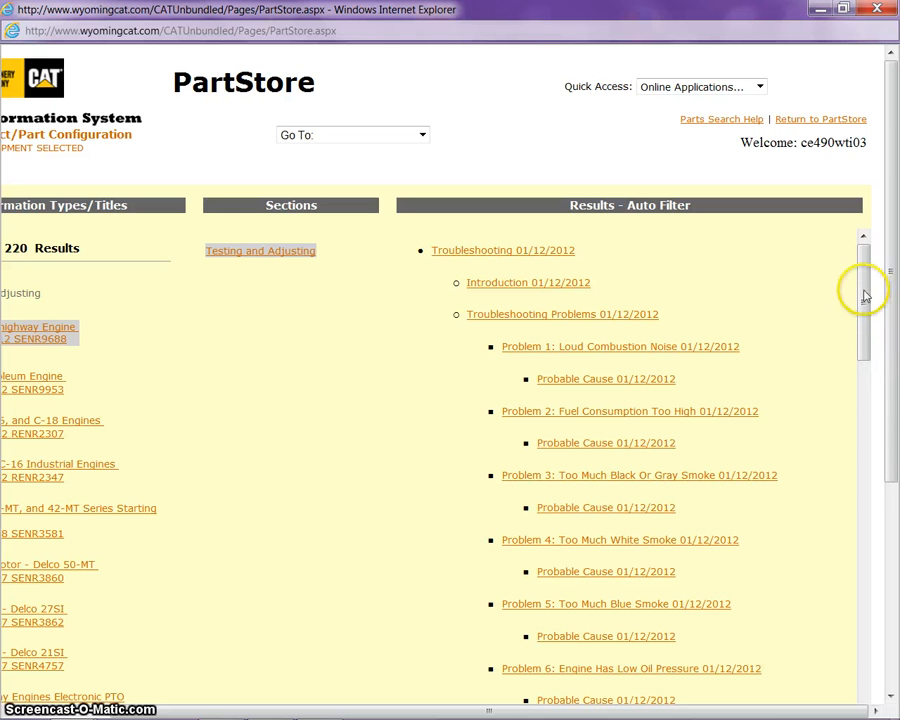
{"action": "left_click_drag", "start_coordinate": [864, 295], "coordinate": [862, 407]}
{"action": "left_click_drag", "start_coordinate": [862, 421], "coordinate": [862, 494]}
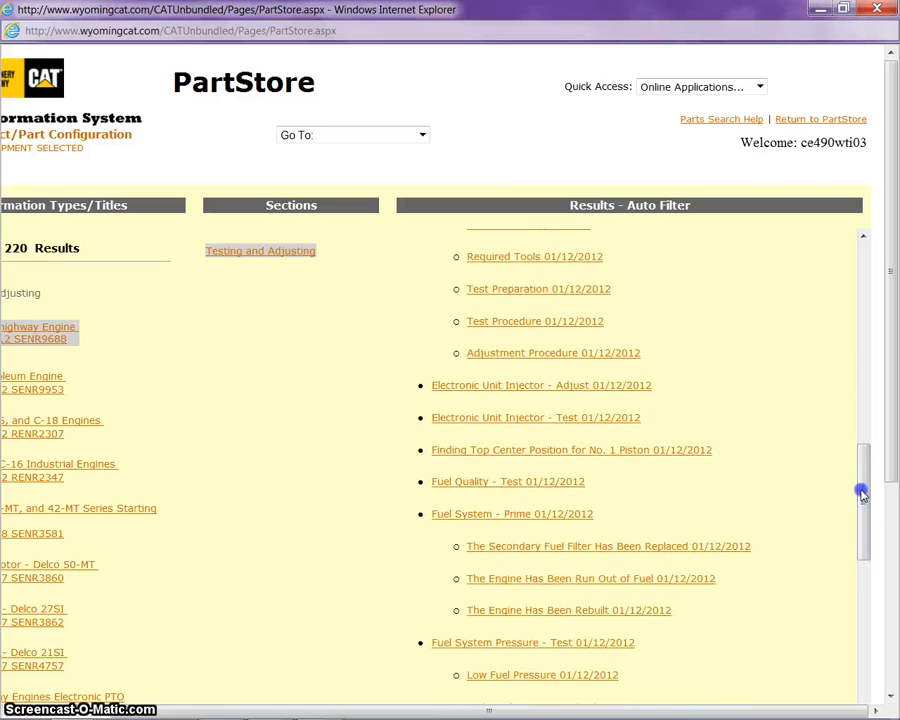
{"action": "left_click", "coordinate": [529, 391]}
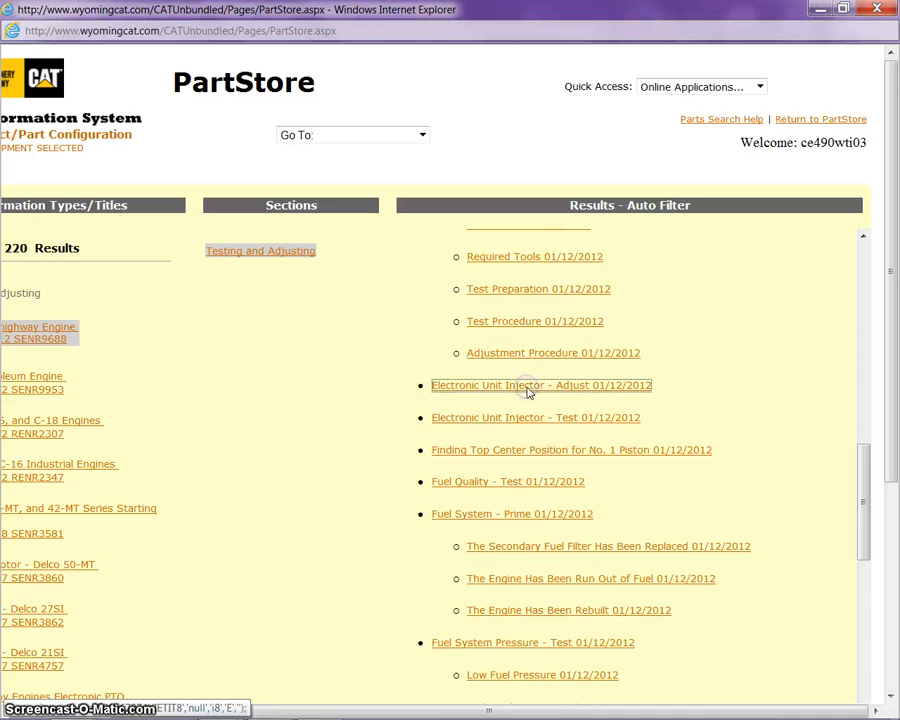
{"action": "scroll", "coordinate": [566, 410], "scroll_direction": "down", "scroll_amount": 3}
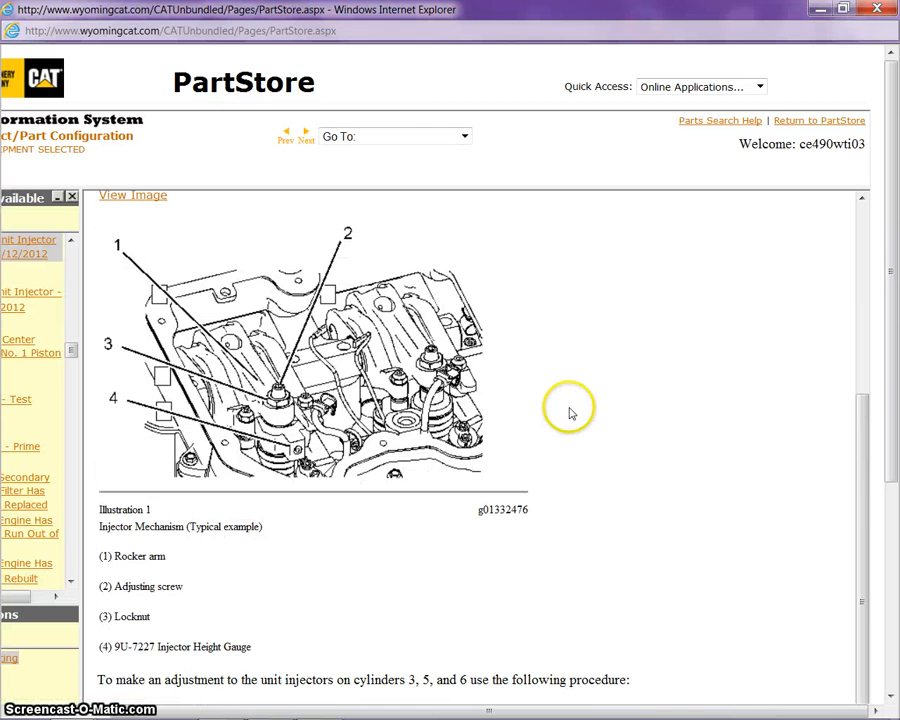
{"action": "scroll", "coordinate": [623, 407], "scroll_direction": "down", "scroll_amount": 3}
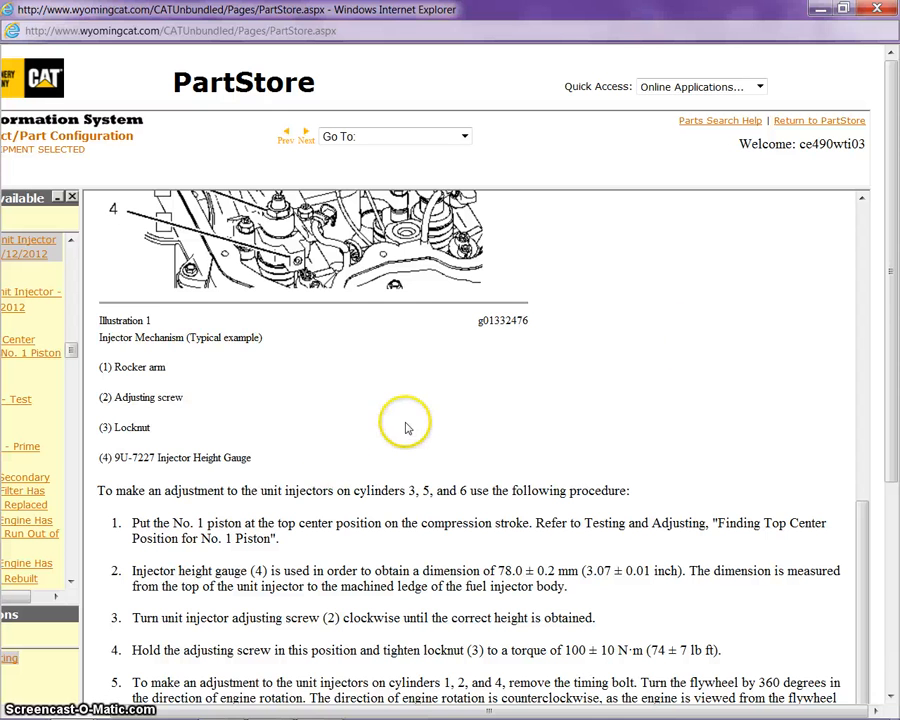
{"action": "scroll", "coordinate": [408, 427], "scroll_direction": "up", "scroll_amount": 6}
{"action": "scroll", "coordinate": [408, 428], "scroll_direction": "up", "scroll_amount": 1}
{"action": "scroll", "coordinate": [408, 428], "scroll_direction": "down", "scroll_amount": 2}
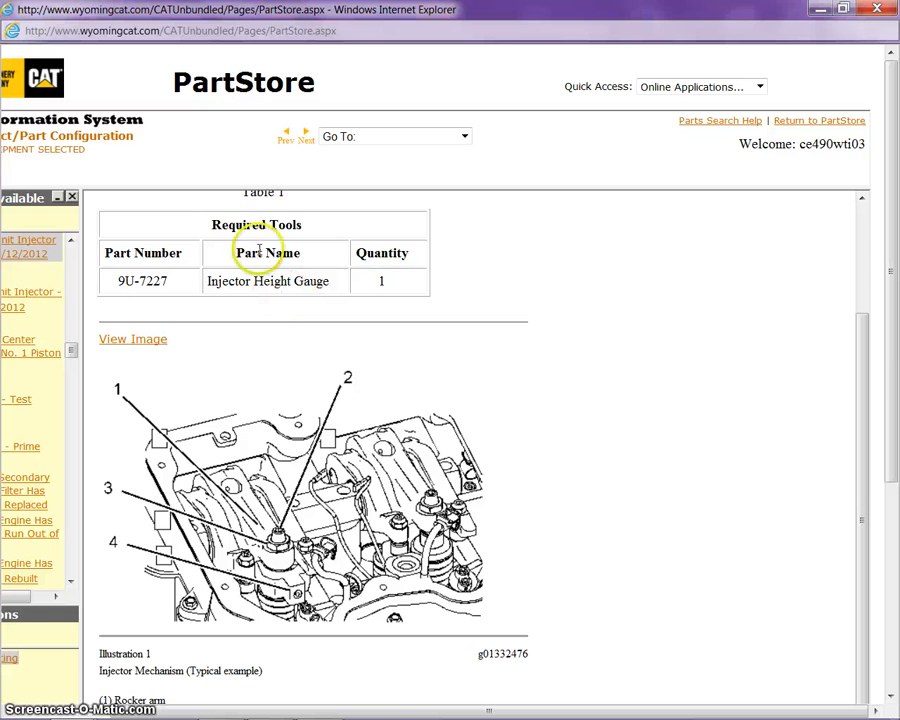
{"action": "scroll", "coordinate": [478, 368], "scroll_direction": "down", "scroll_amount": 5}
{"action": "scroll", "coordinate": [478, 368], "scroll_direction": "up", "scroll_amount": 2}
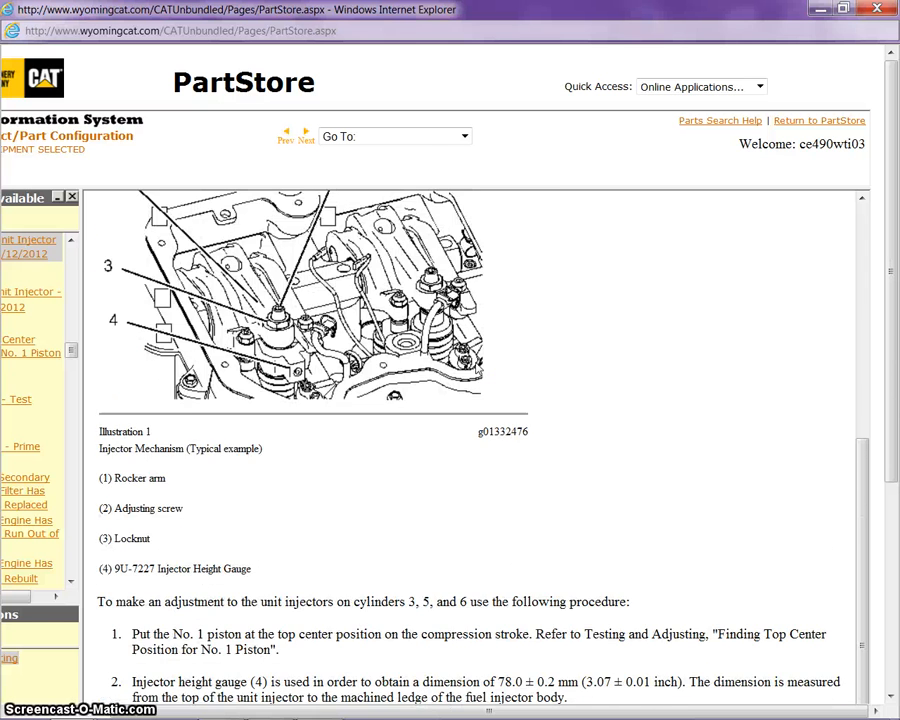
{"action": "scroll", "coordinate": [478, 368], "scroll_direction": "up", "scroll_amount": 2}
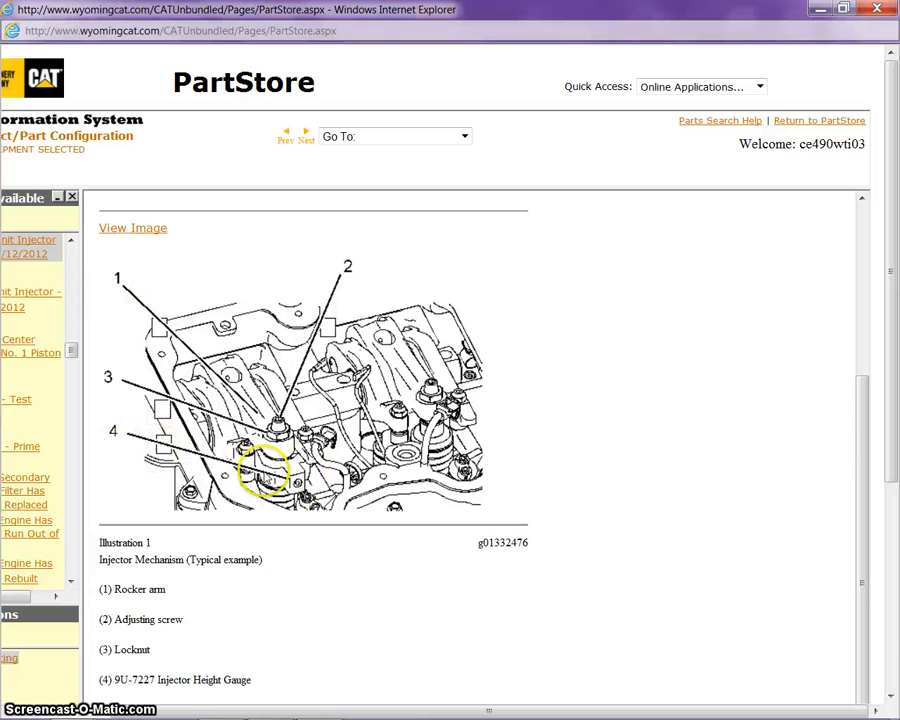
{"action": "scroll", "coordinate": [600, 364], "scroll_direction": "down", "scroll_amount": 4}
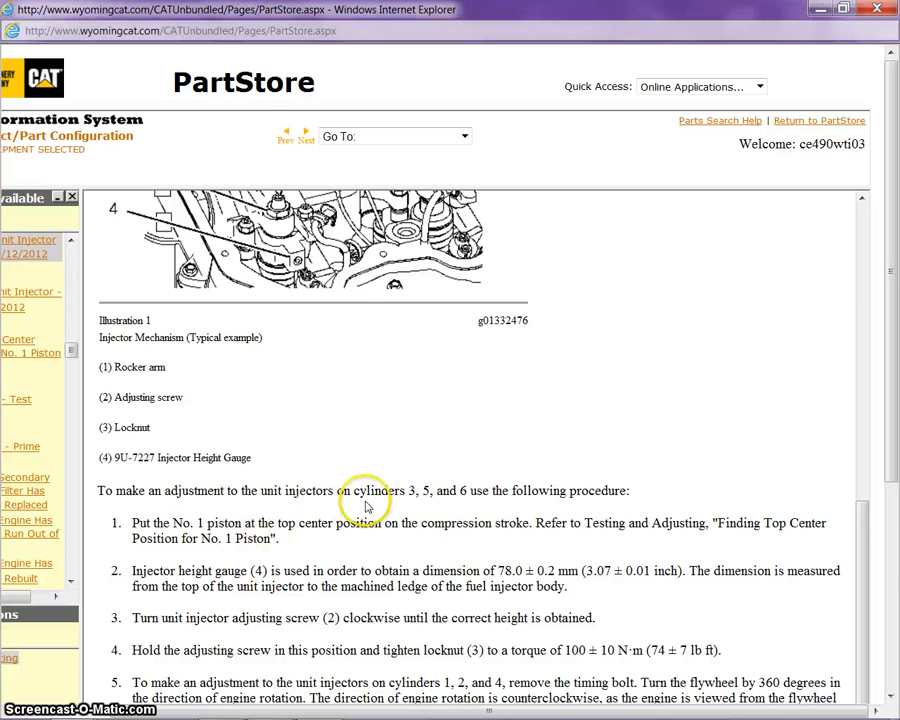
{"action": "left_click_drag", "start_coordinate": [353, 493], "coordinate": [470, 495]}
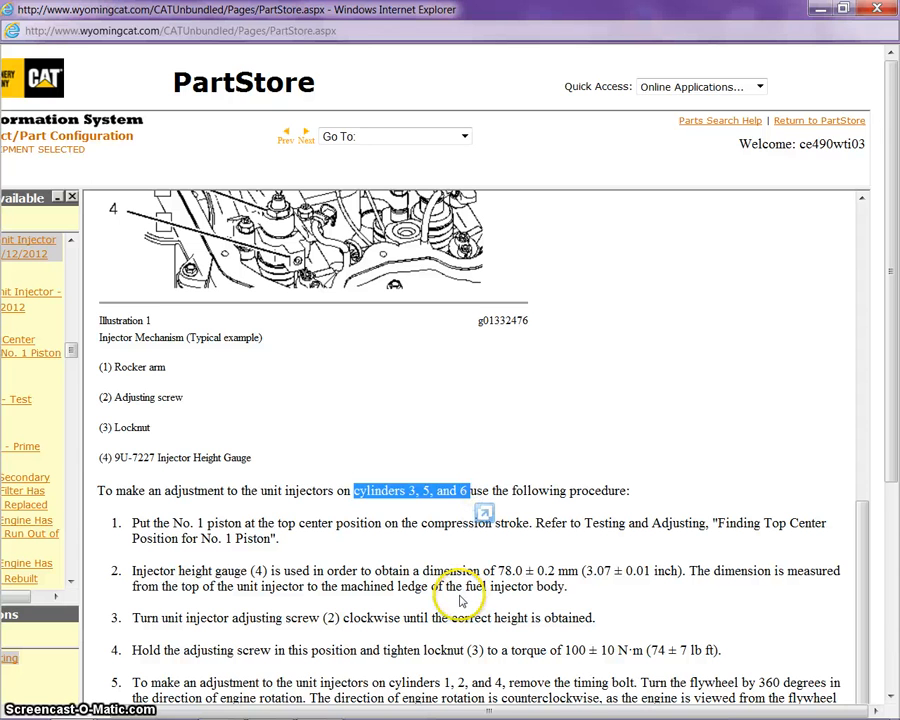
{"action": "left_click_drag", "start_coordinate": [496, 571], "coordinate": [561, 570]}
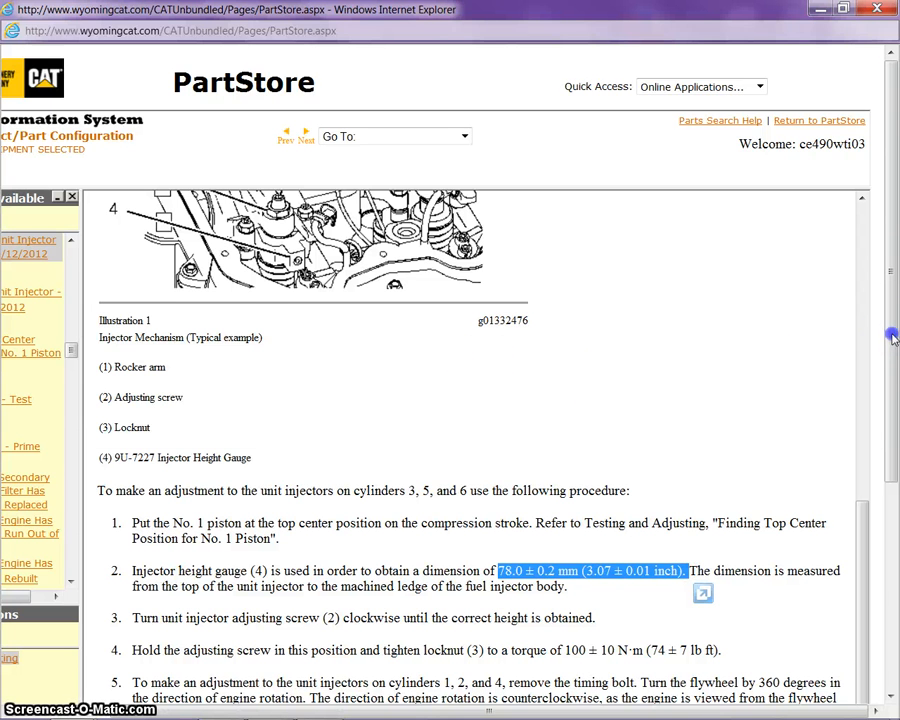
{"action": "left_click_drag", "start_coordinate": [893, 337], "coordinate": [893, 505]}
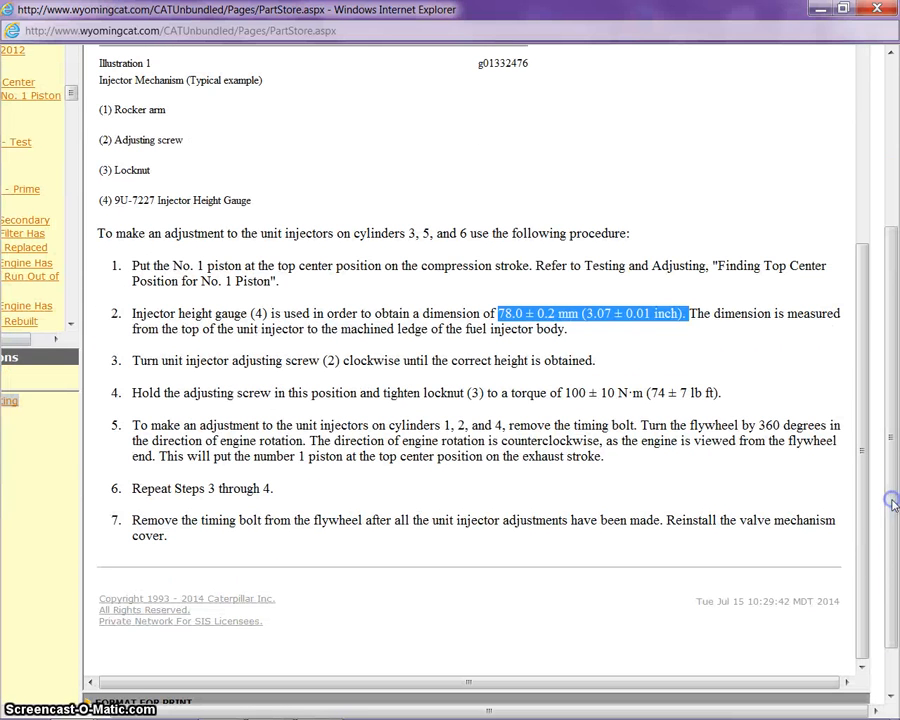
{"action": "left_click", "coordinate": [647, 392]}
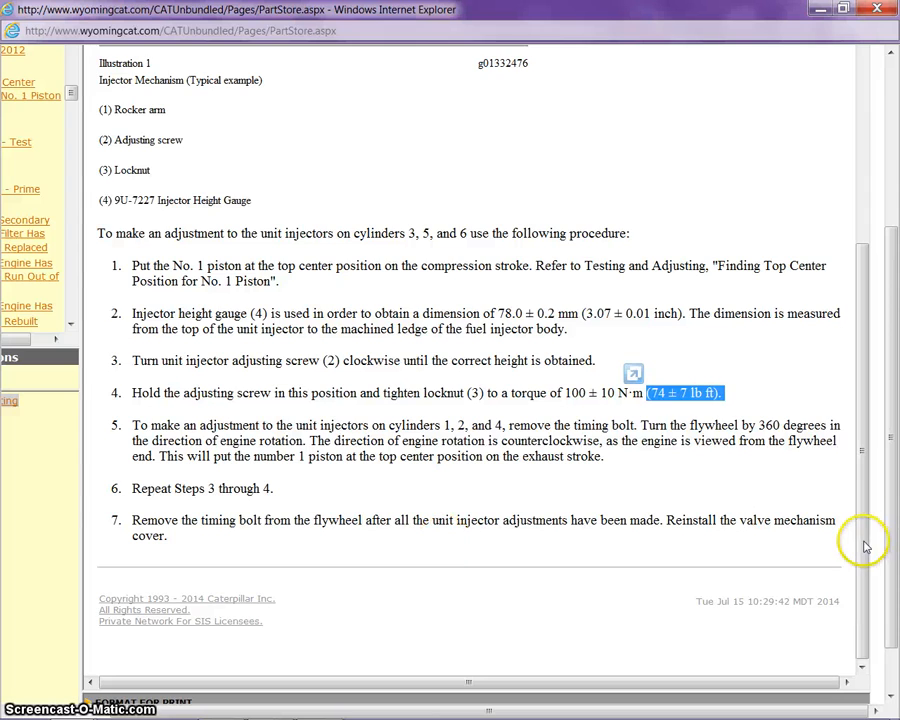
{"action": "left_click_drag", "start_coordinate": [866, 546], "coordinate": [872, 312]}
{"action": "left_click_drag", "start_coordinate": [896, 385], "coordinate": [886, 176]}
{"action": "left_click", "coordinate": [178, 706]}
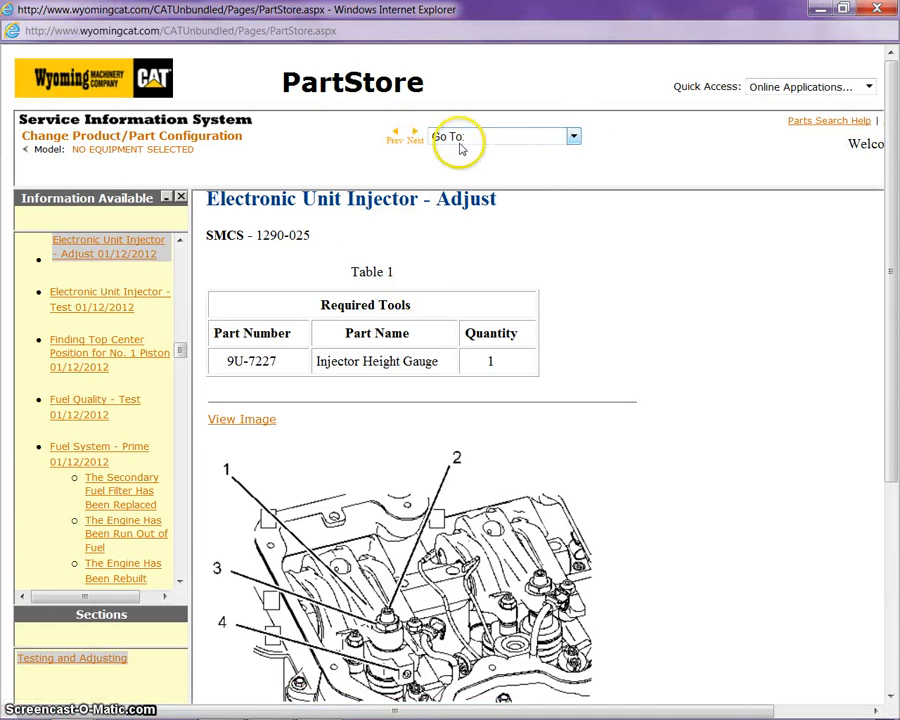
Return via Go To to Advanced Full Text Search and rerun the C-15 Testing and Adjusting search
{"action": "left_click", "coordinate": [574, 137]}
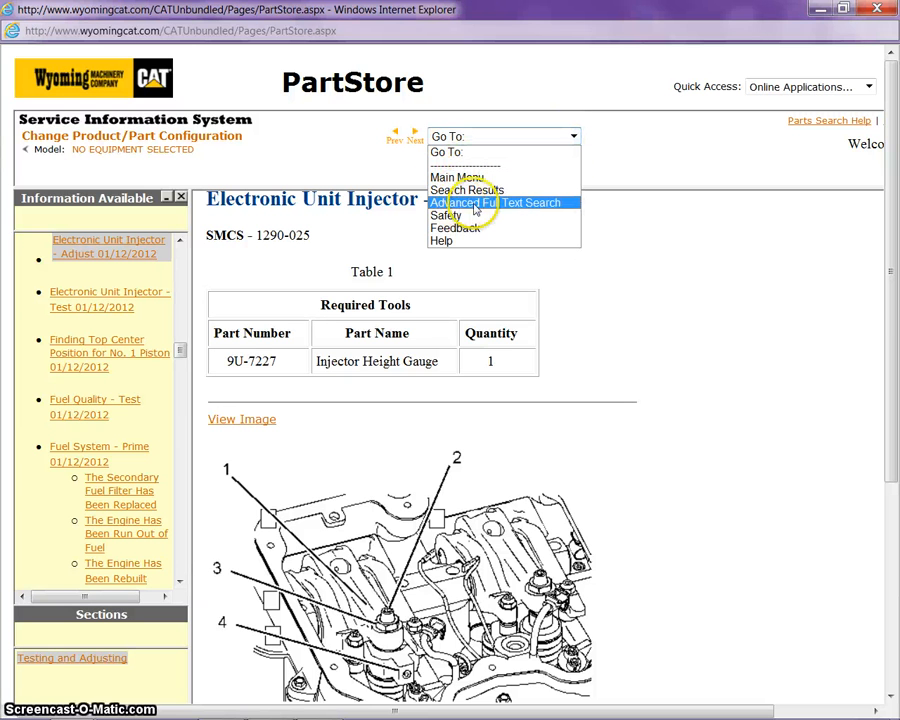
{"action": "left_click", "coordinate": [540, 204]}
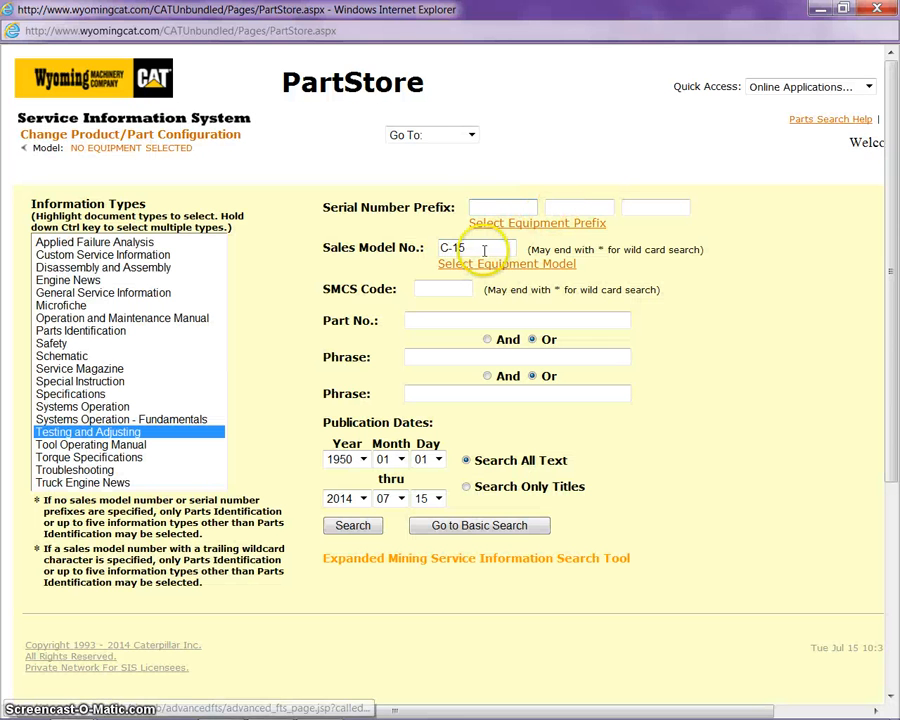
{"action": "left_click", "coordinate": [466, 249]}
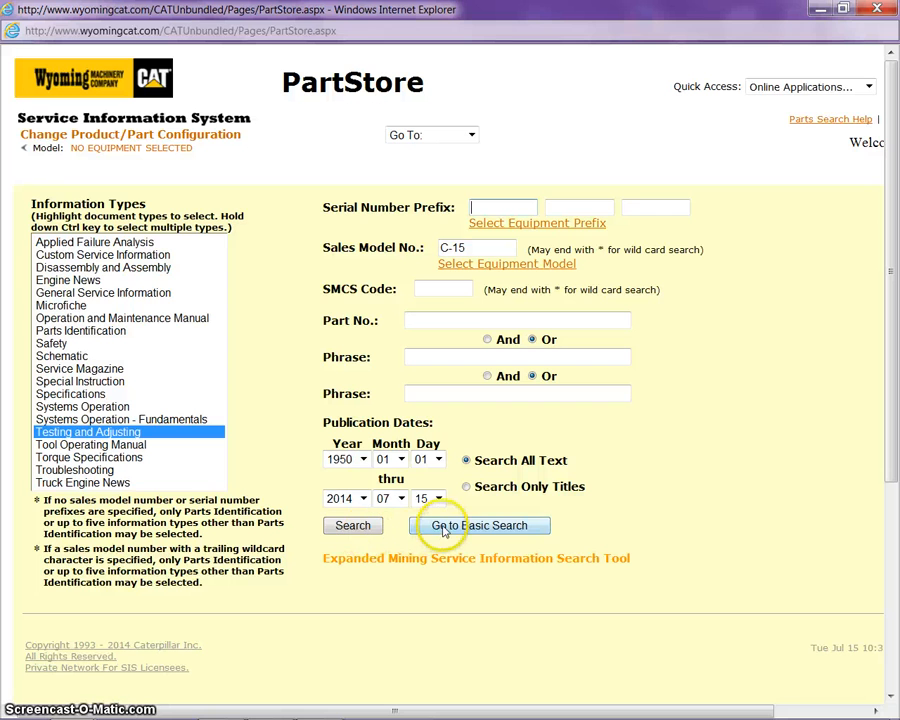
{"action": "left_click", "coordinate": [365, 530]}
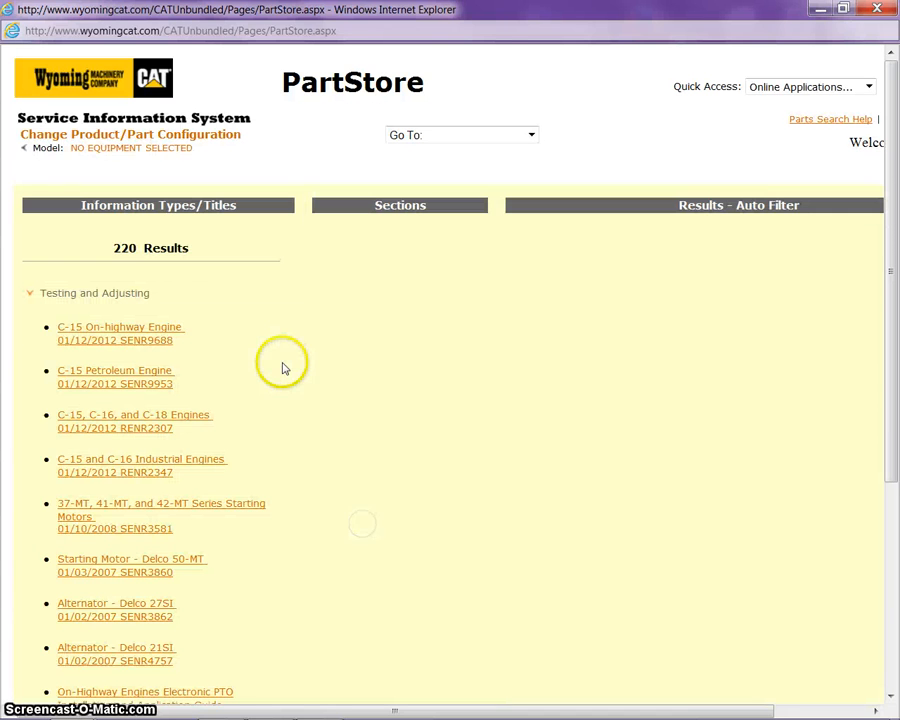
Open the C-15 On-highway Engine result and select Valve Lash Adjustment under Engine Valve Lash
{"action": "left_click", "coordinate": [147, 343]}
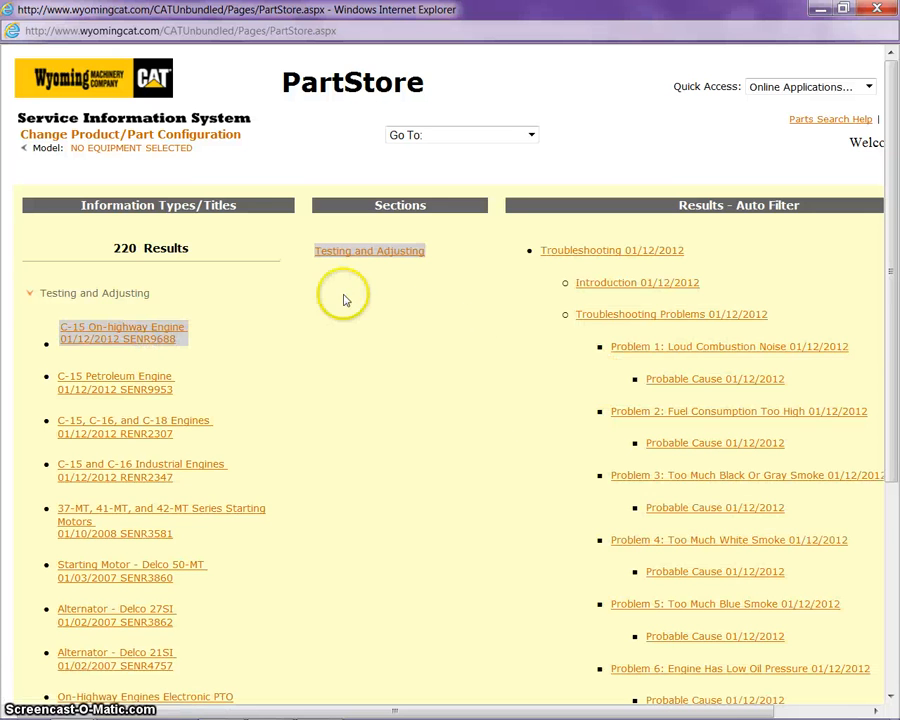
{"action": "left_click_drag", "start_coordinate": [518, 706], "coordinate": [733, 702]}
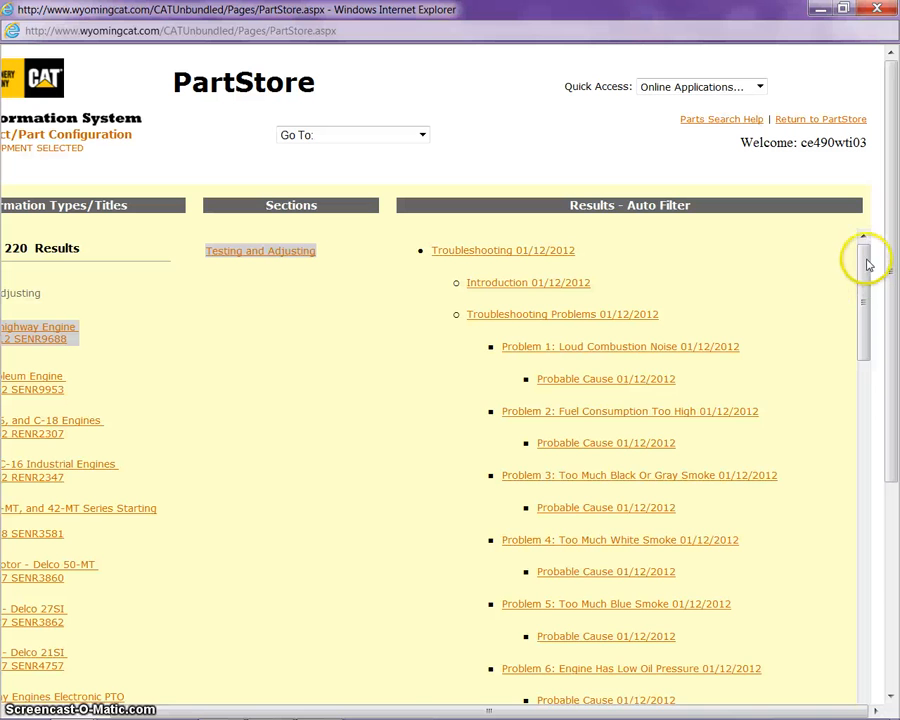
{"action": "left_click_drag", "start_coordinate": [868, 265], "coordinate": [868, 678]}
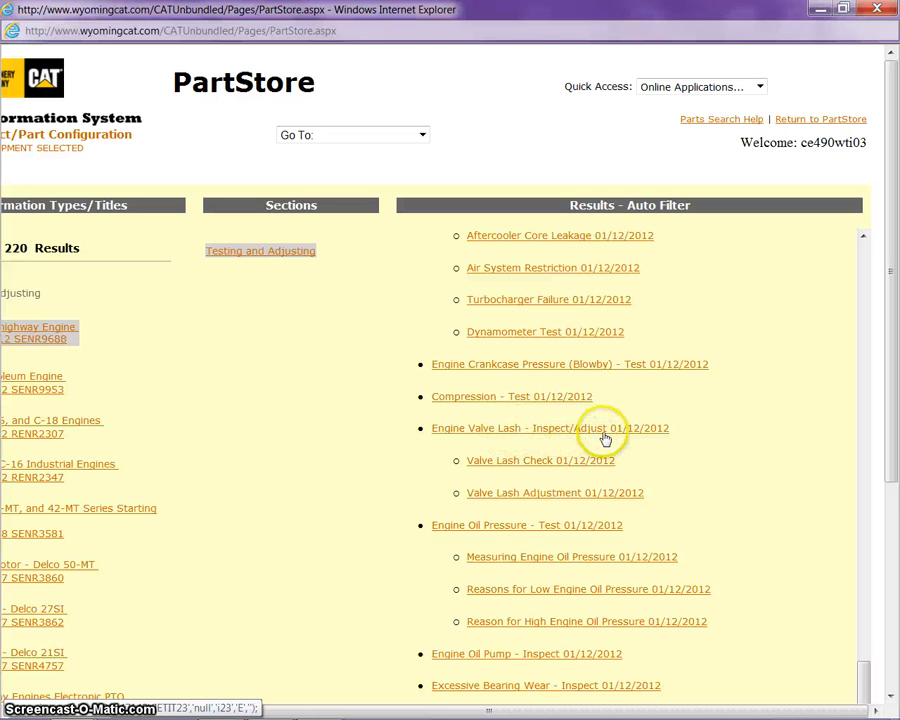
{"action": "left_click", "coordinate": [499, 496]}
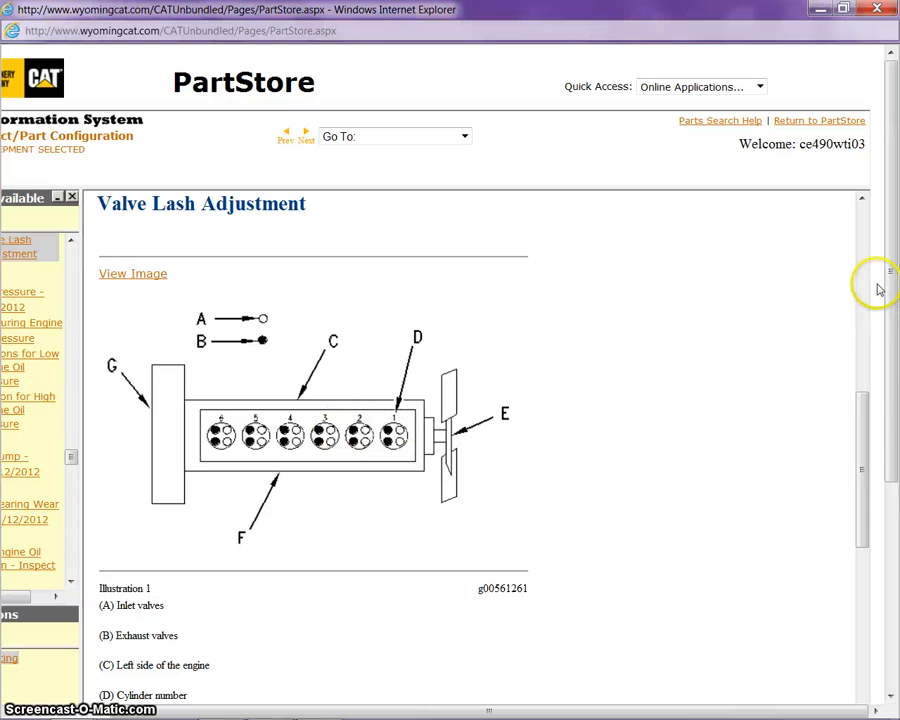
Scroll to Table 2 showing 0.38 mm (0.015 inch) inlet and 0.76 mm (0.030 inch) exhaust lash
{"action": "left_click_drag", "start_coordinate": [858, 432], "coordinate": [860, 560]}
{"action": "left_click", "coordinate": [888, 480]}
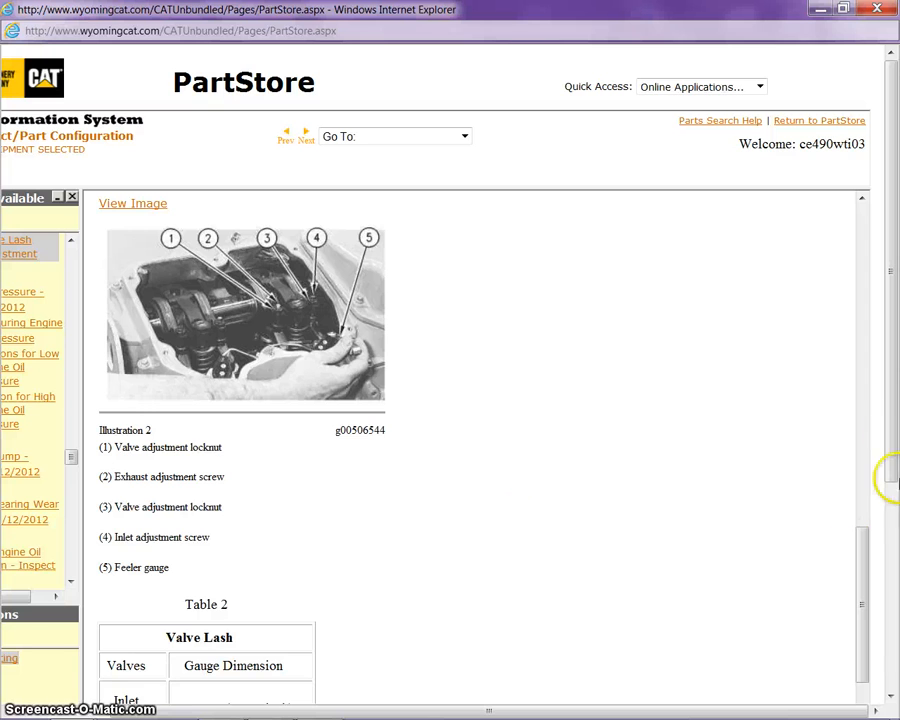
{"action": "left_click_drag", "start_coordinate": [895, 424], "coordinate": [896, 629]}
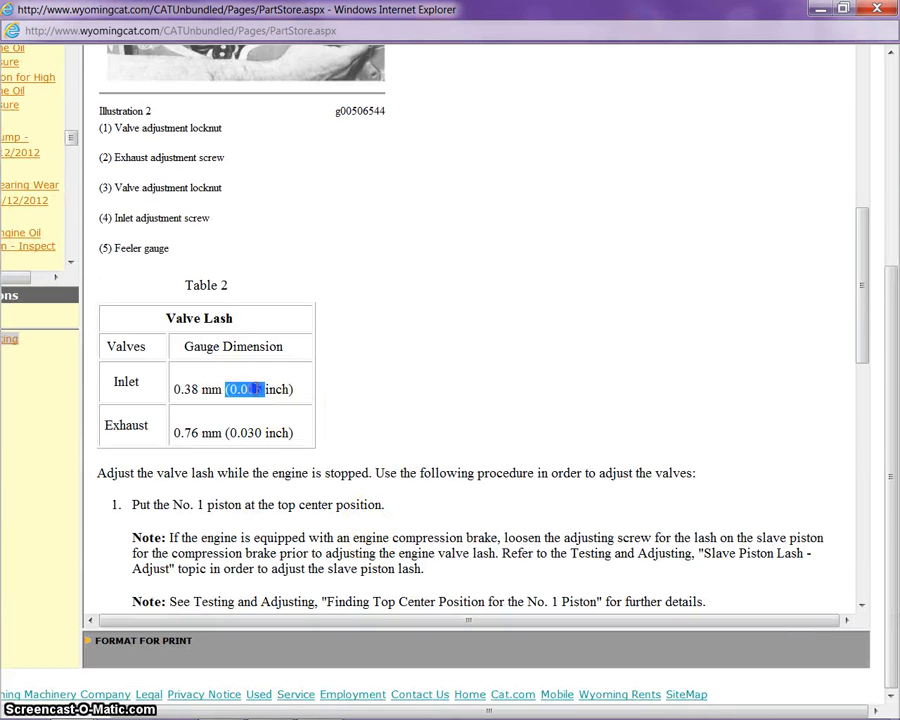
{"action": "left_click", "coordinate": [228, 430]}
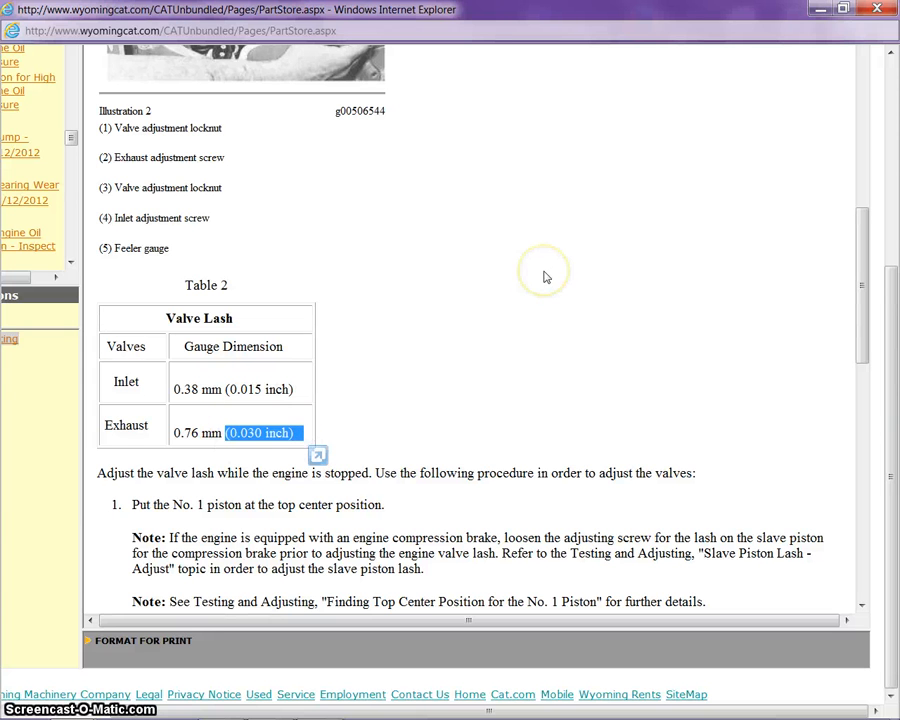
{"action": "left_click", "coordinate": [842, 314]}
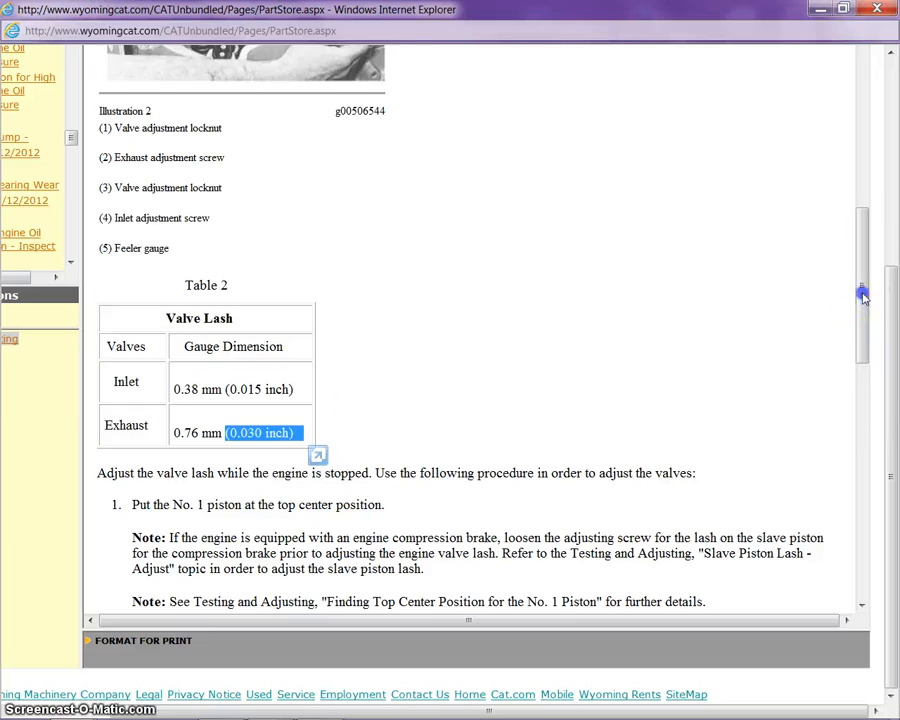
{"action": "left_click_drag", "start_coordinate": [862, 295], "coordinate": [857, 93]}
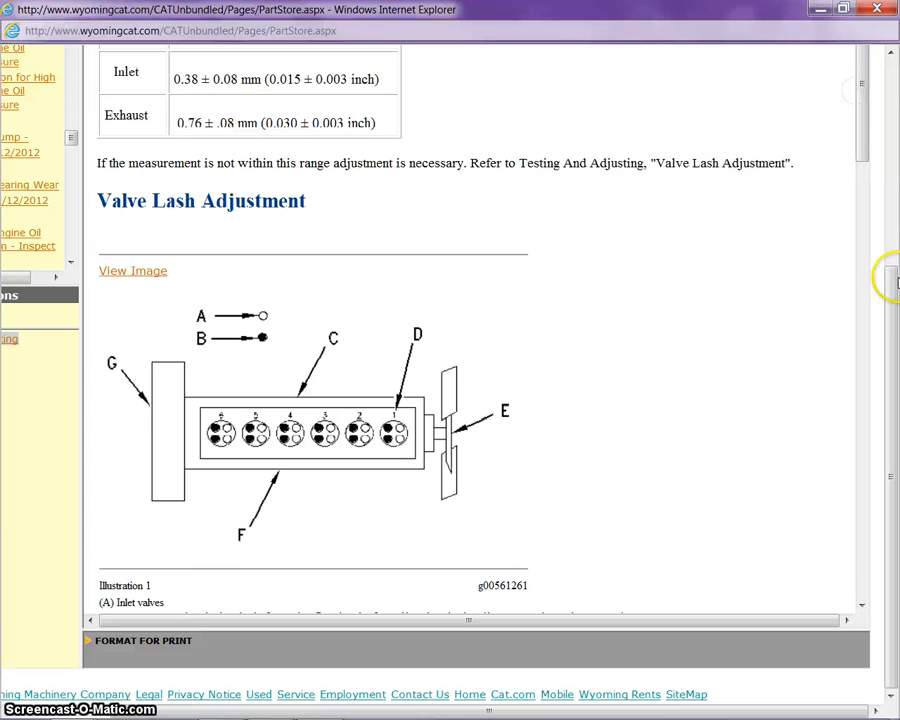
{"action": "left_click_drag", "start_coordinate": [895, 322], "coordinate": [895, 105]}
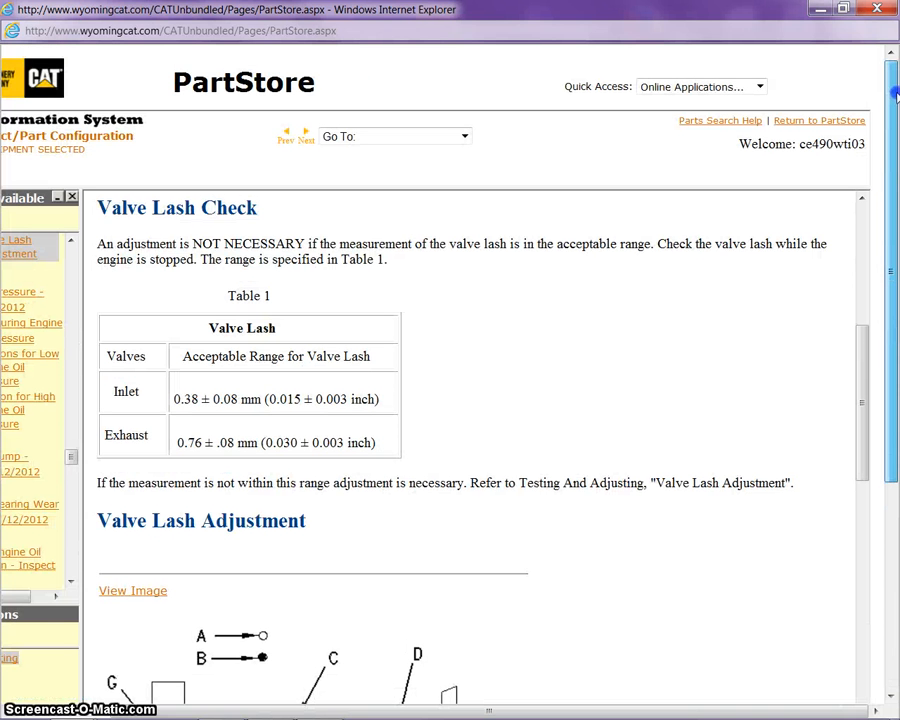
{"action": "mouse_move", "coordinate": [516, 703]}
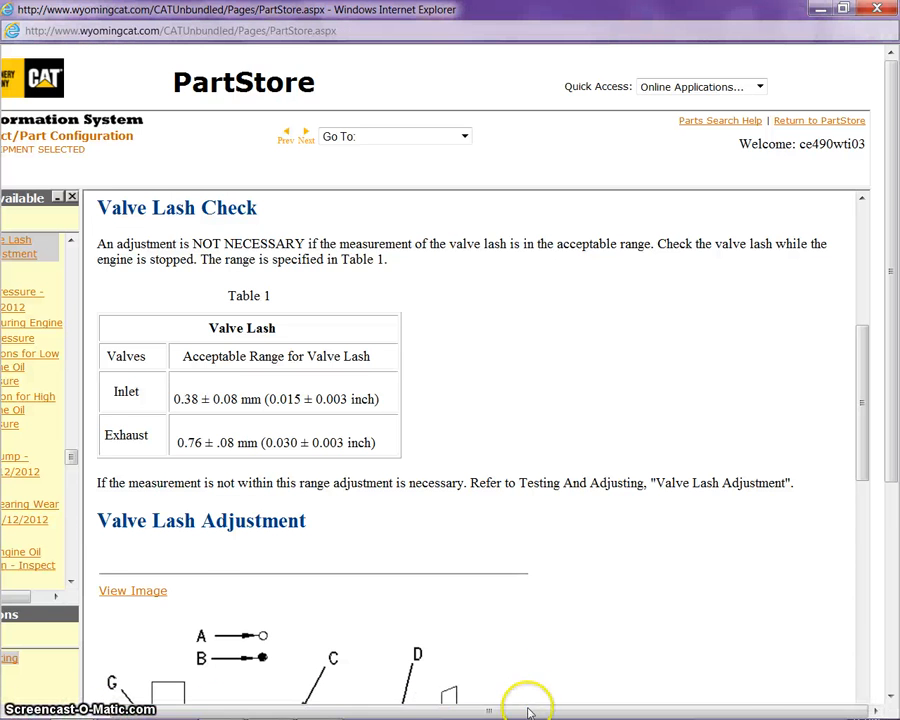
{"action": "left_click_drag", "start_coordinate": [530, 710], "coordinate": [436, 710]}
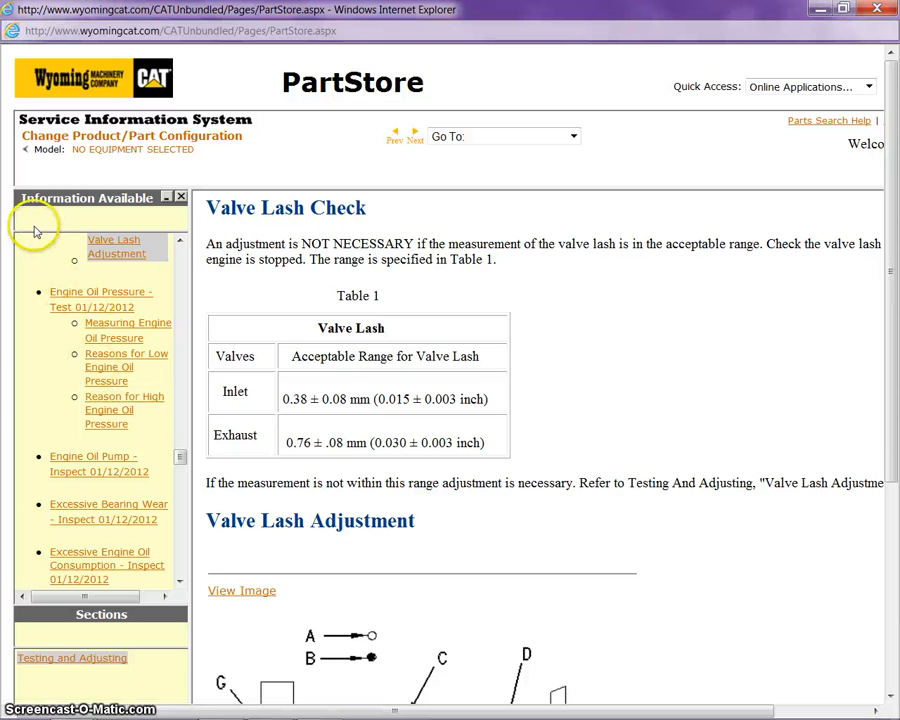
{"action": "mouse_move", "coordinate": [285, 705]}
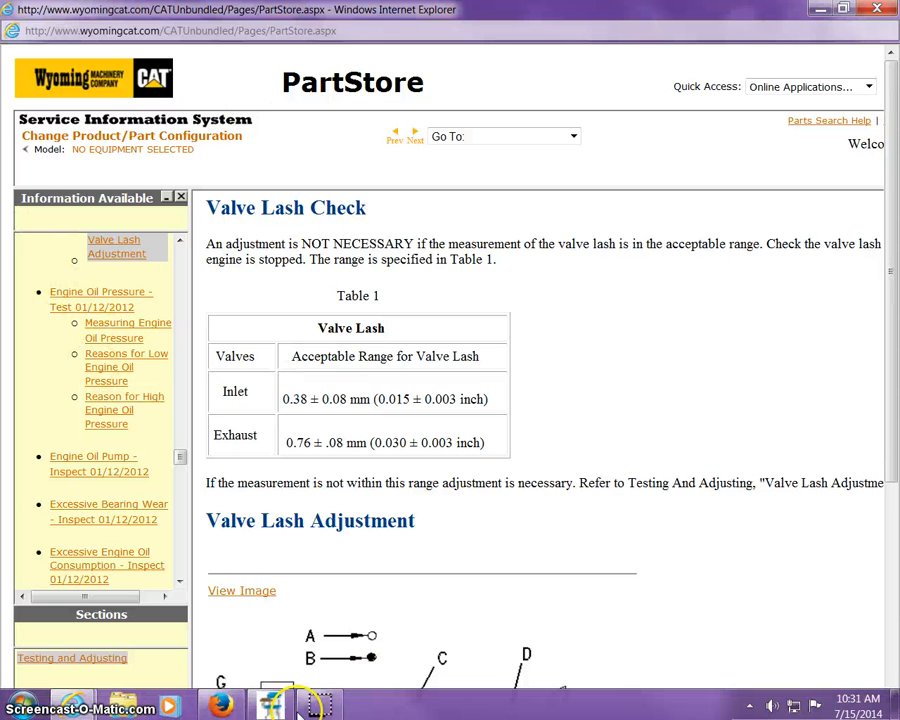